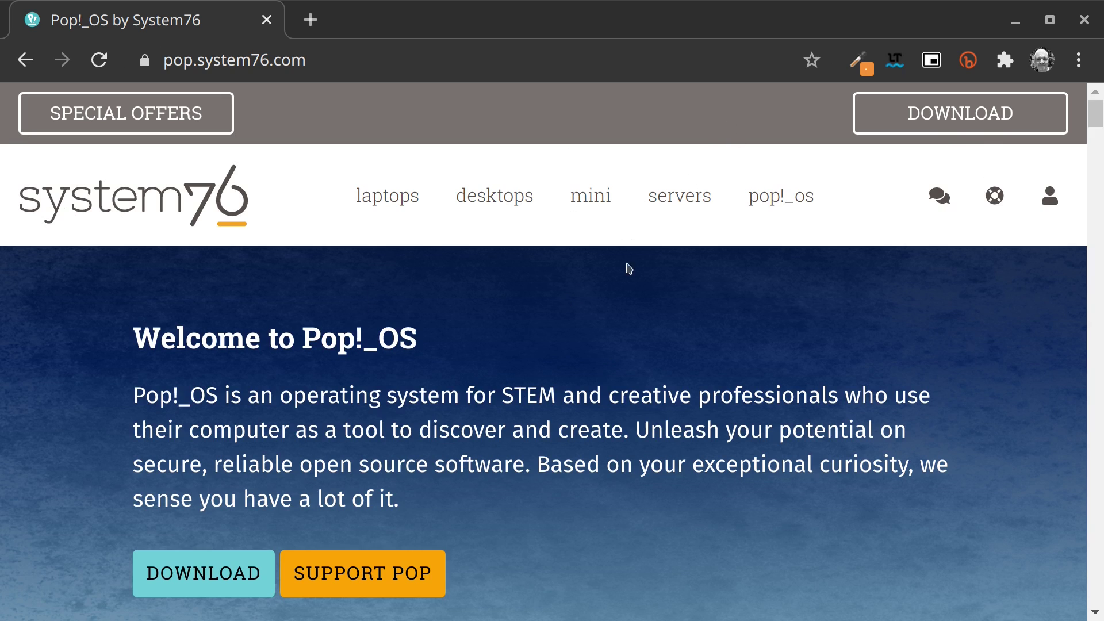
# - View the Pop!_OS 20.04 LTS download options, then close Google Chrome
pyautogui.click(926, 124)
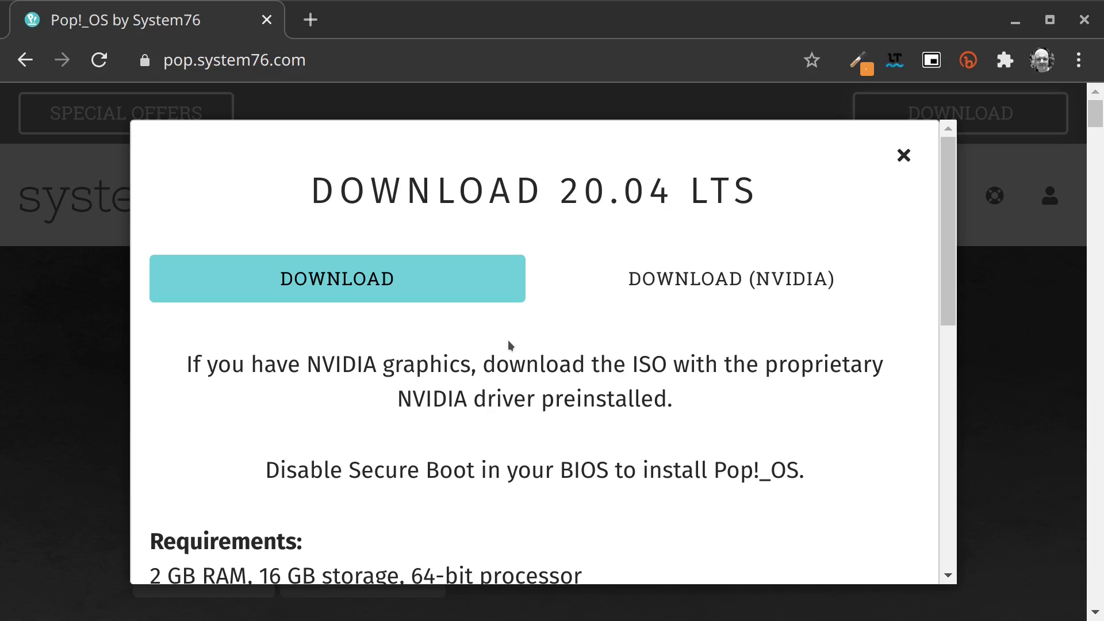
pyautogui.click(1085, 21)
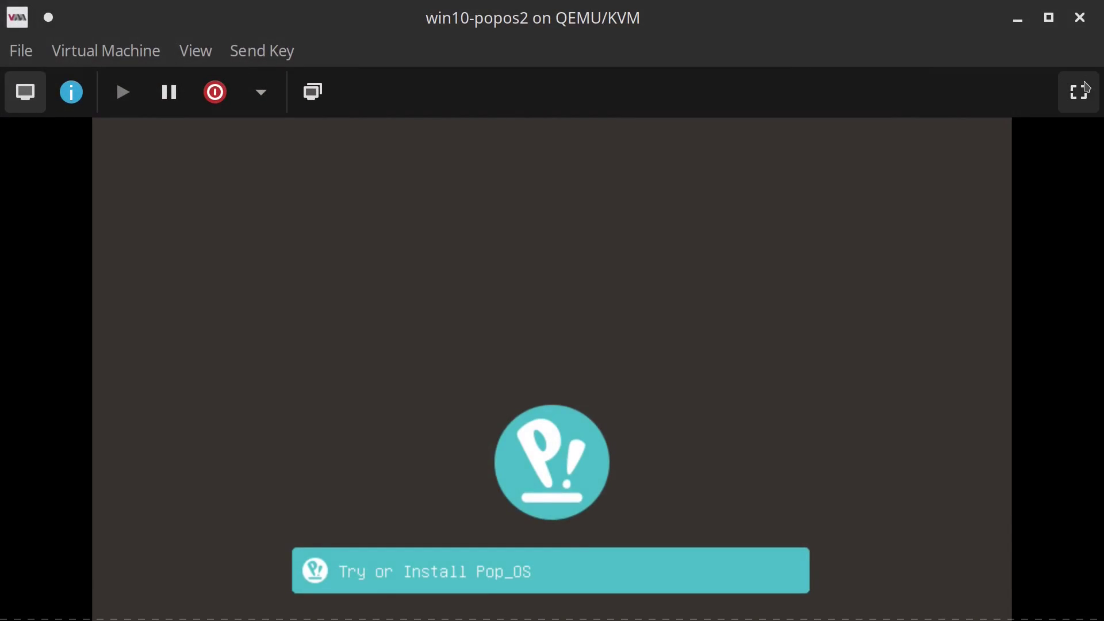
# - Start the win10-popos2 VM full screen so it boots the Pop!_OS live installer
pyautogui.click(1077, 88)
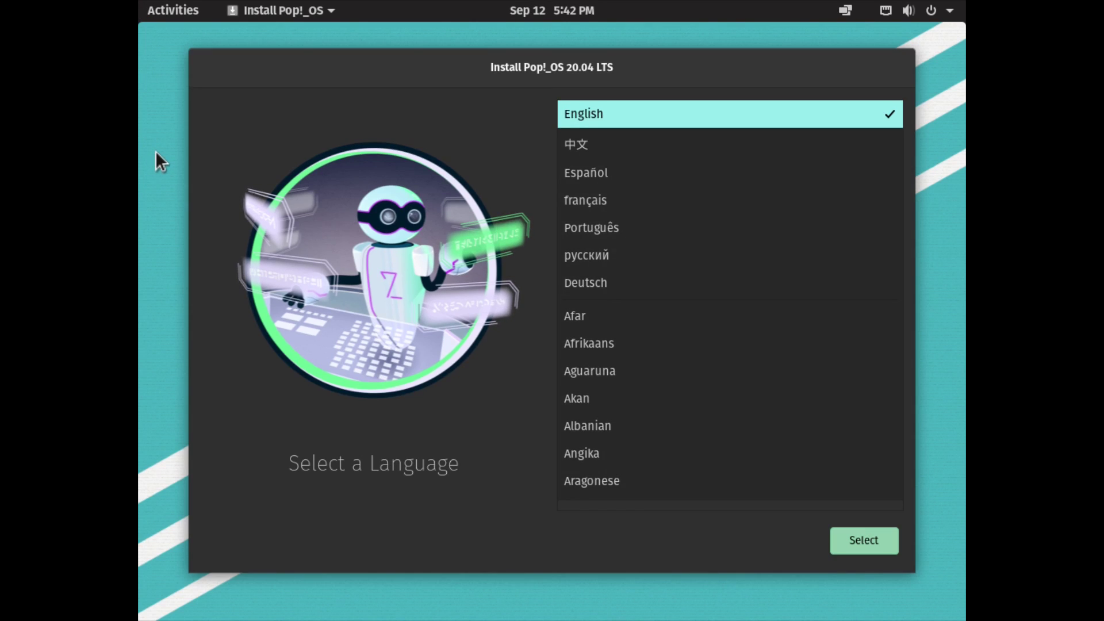
# - From the desktop's Display Settings, set 1920 × 1080 at 60.00 Hz, keep the changes, and close Settings
pyautogui.rightClick(154, 157)
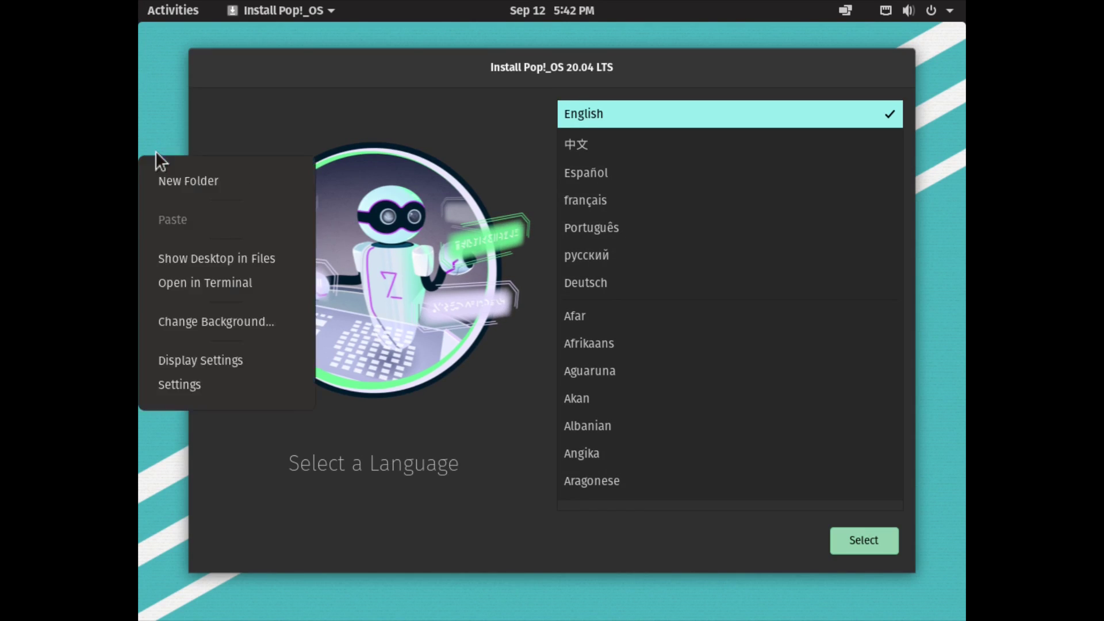
pyautogui.click(174, 359)
pyautogui.click(791, 169)
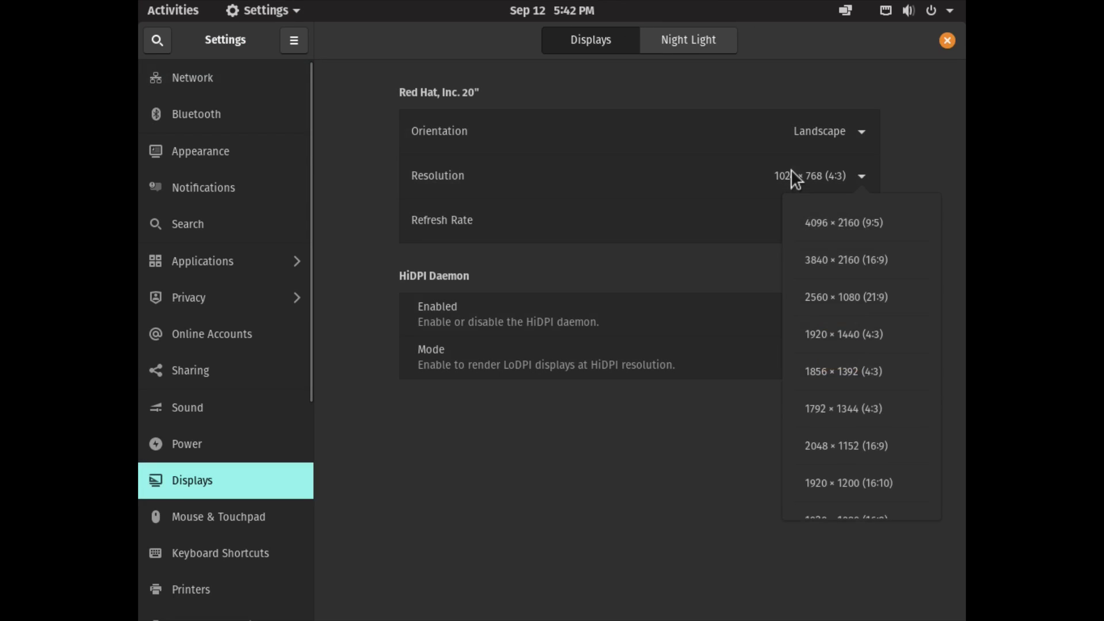
pyautogui.scroll(-1, 819, 351)
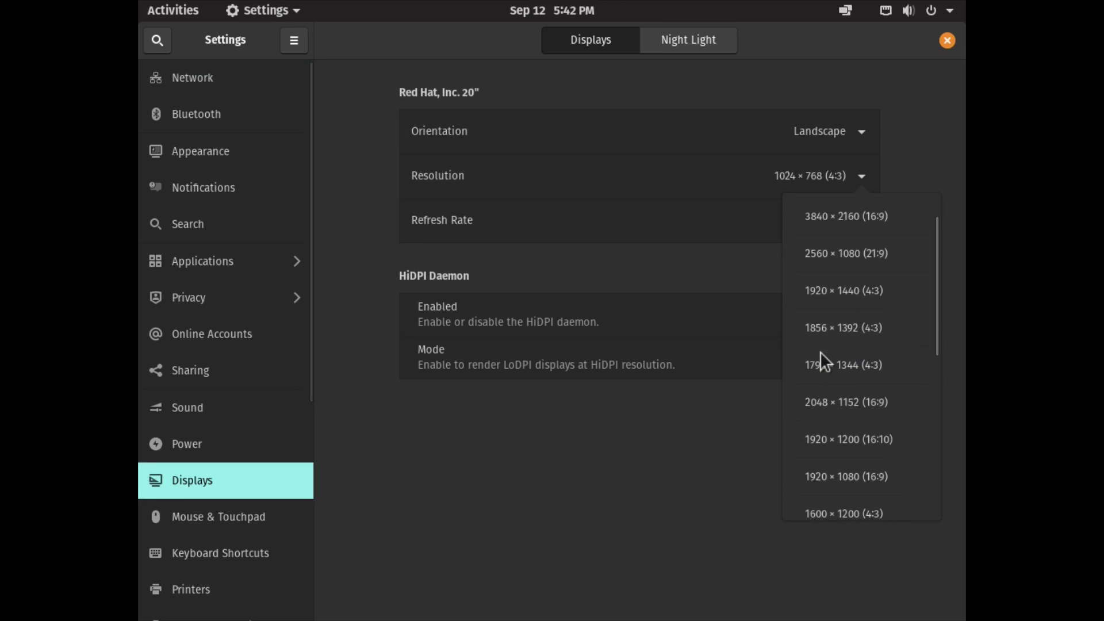
pyautogui.click(820, 473)
pyautogui.click(825, 220)
pyautogui.click(823, 266)
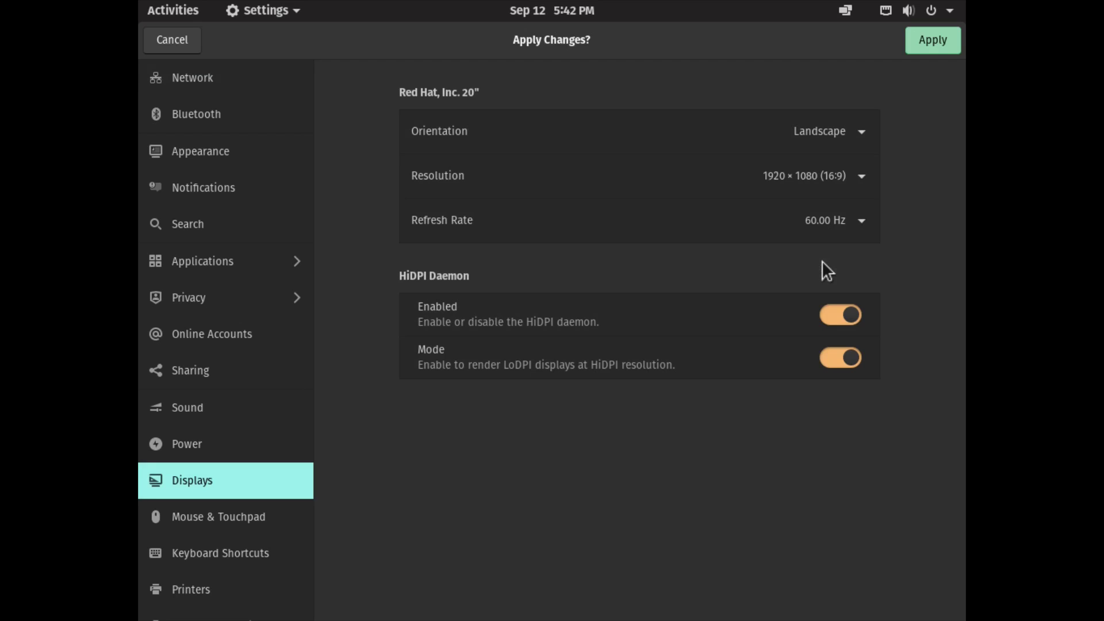
pyautogui.click(928, 41)
pyautogui.click(615, 345)
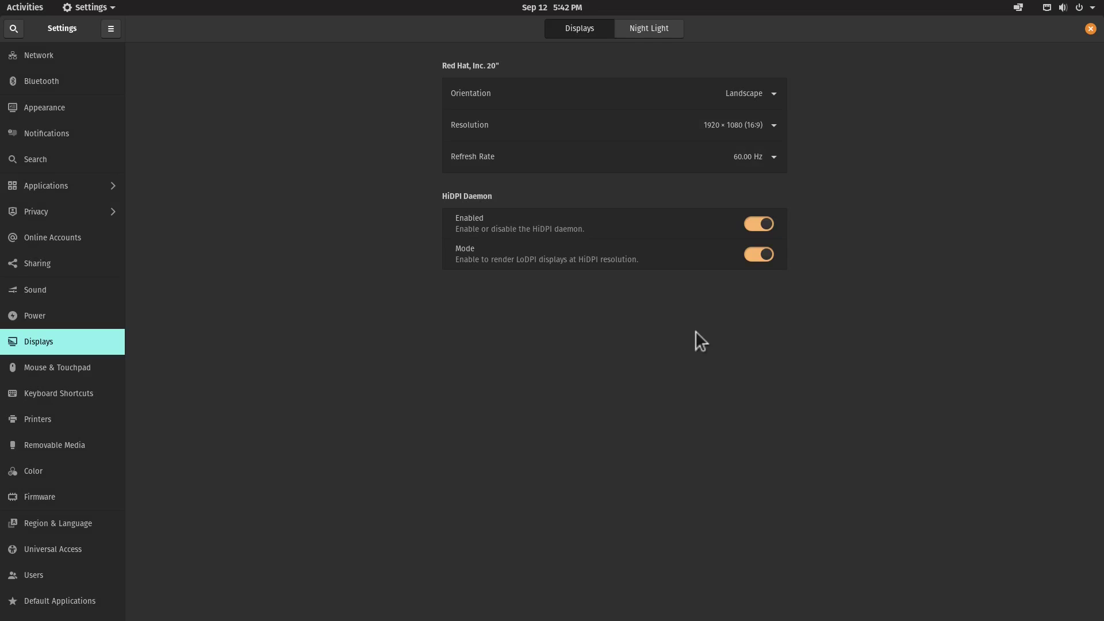
pyautogui.click(1092, 29)
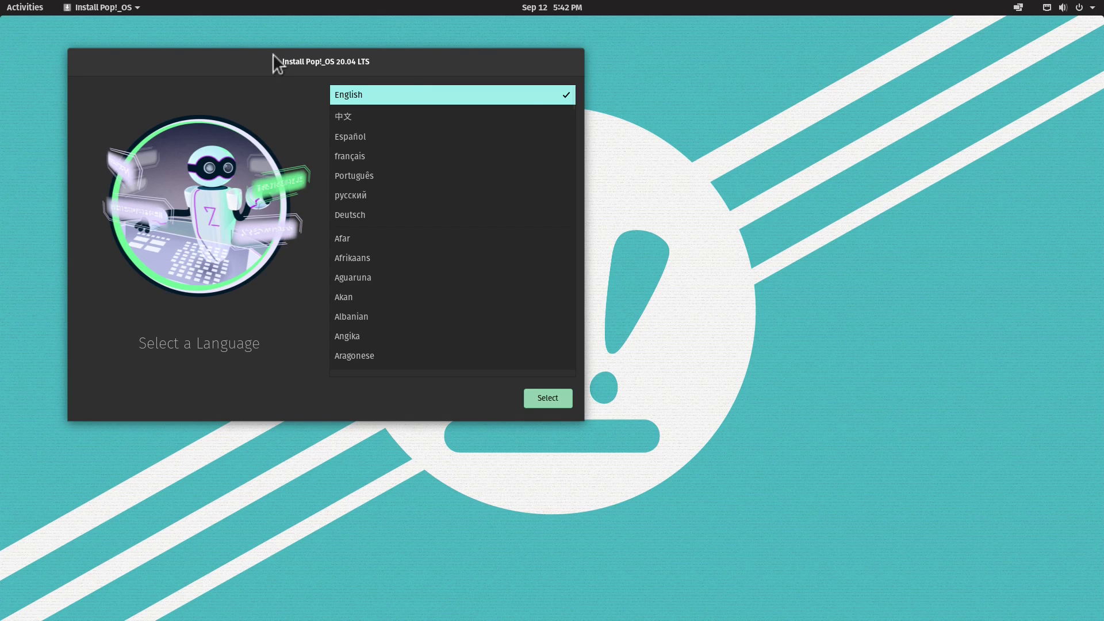
# - Centre the installer window and check the network connection status
pyautogui.moveTo(277, 60); pyautogui.dragTo(468, 121)
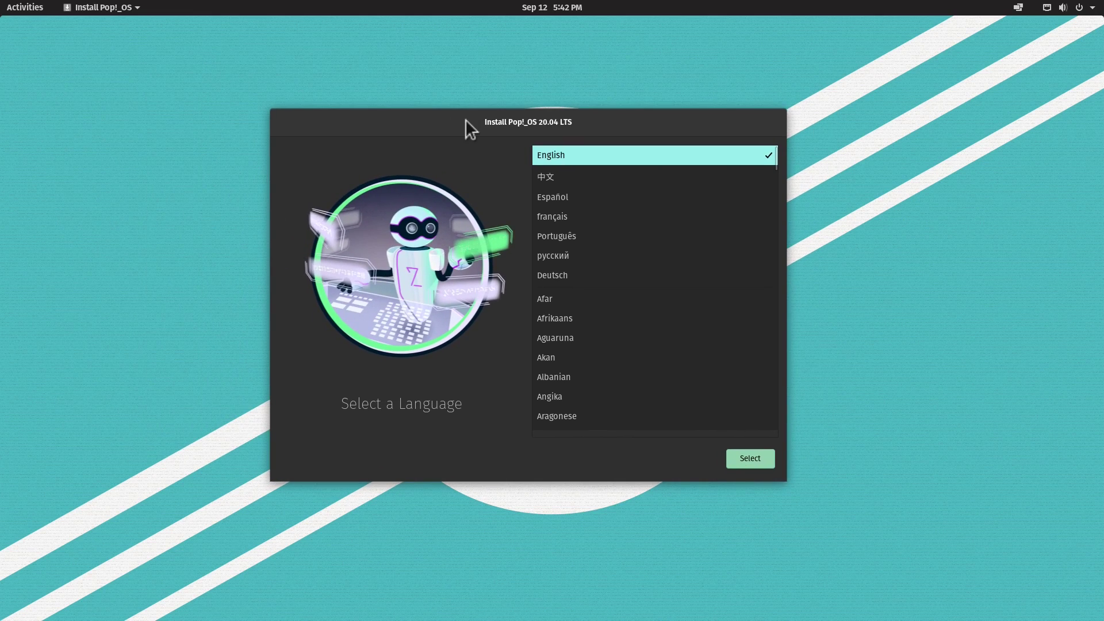
pyautogui.click(1047, 8)
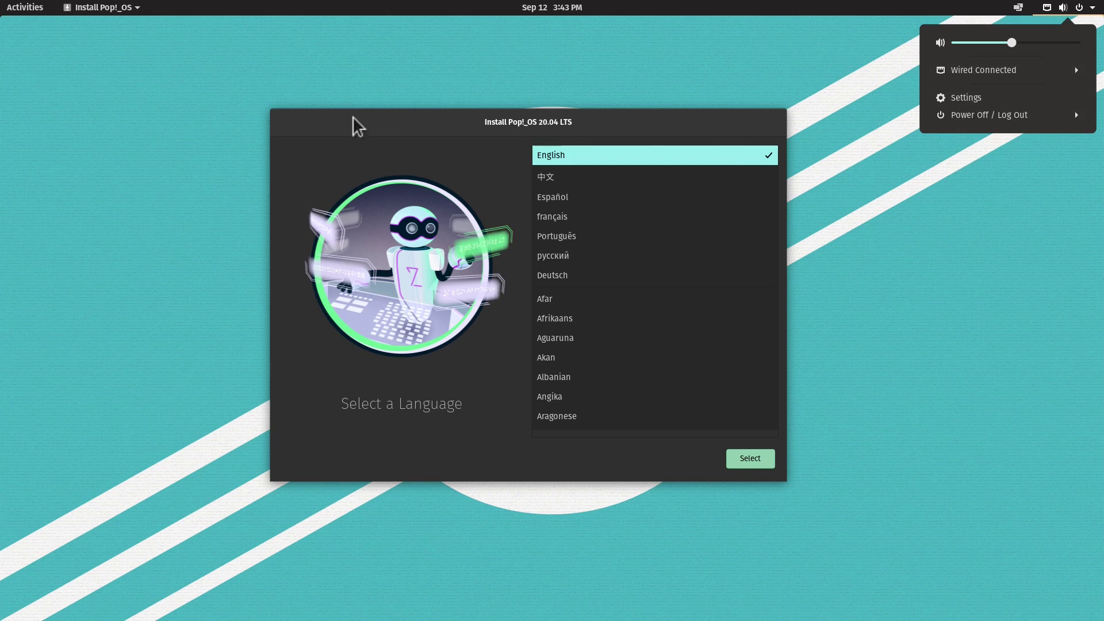
pyautogui.click(429, 115)
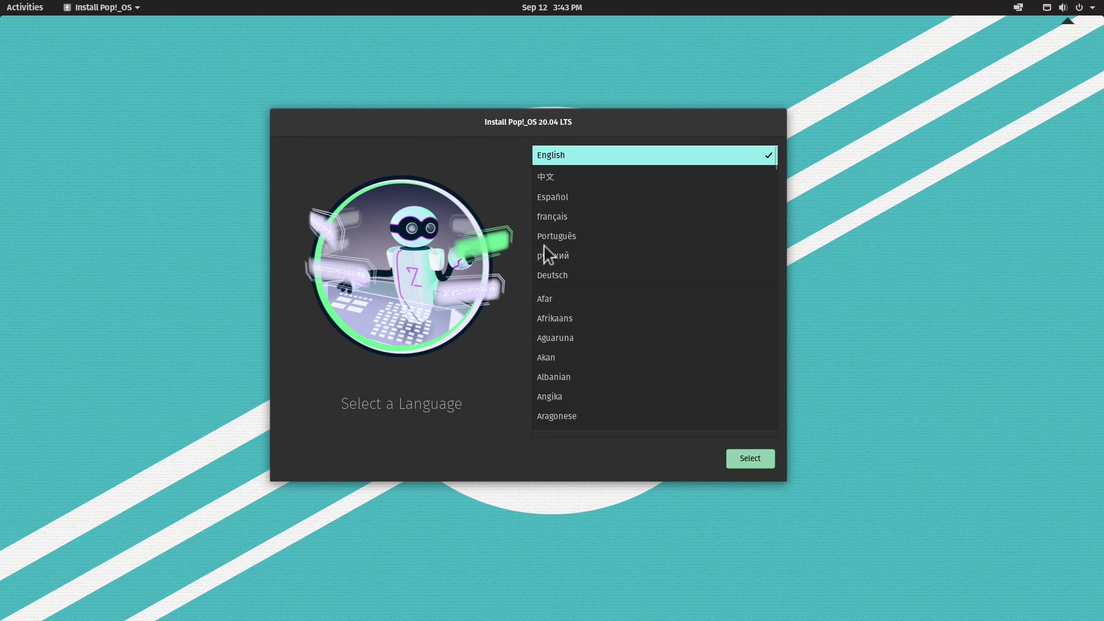
# - Choose English, United States of America, and the German (Switzerland, no dead keys) keyboard layout
pyautogui.click(750, 461)
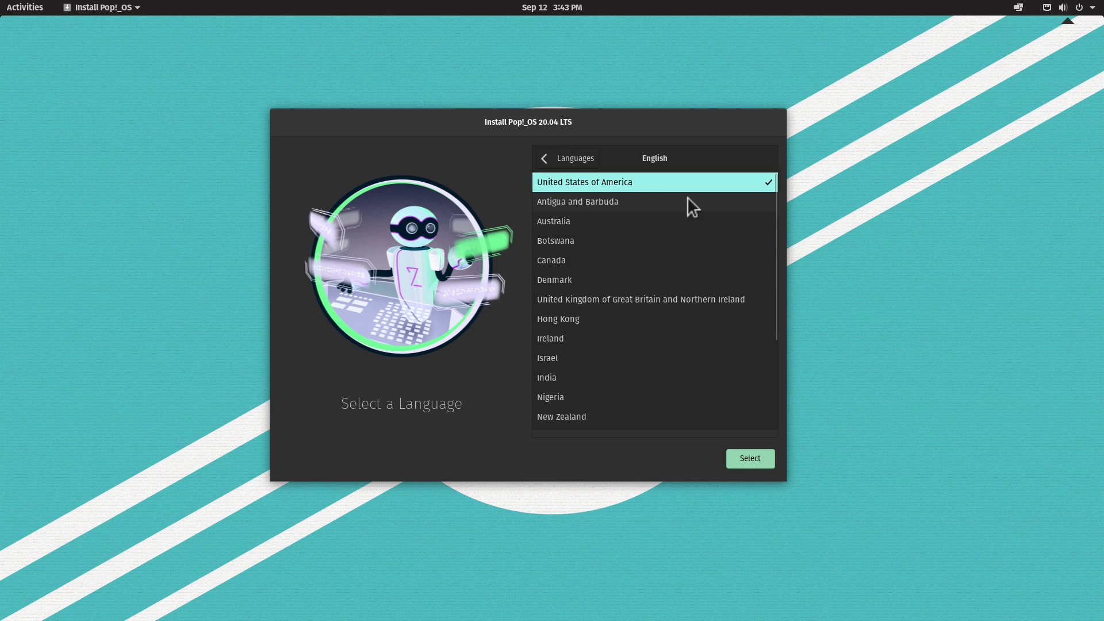
pyautogui.click(751, 458)
pyautogui.scroll(-15, 689, 322)
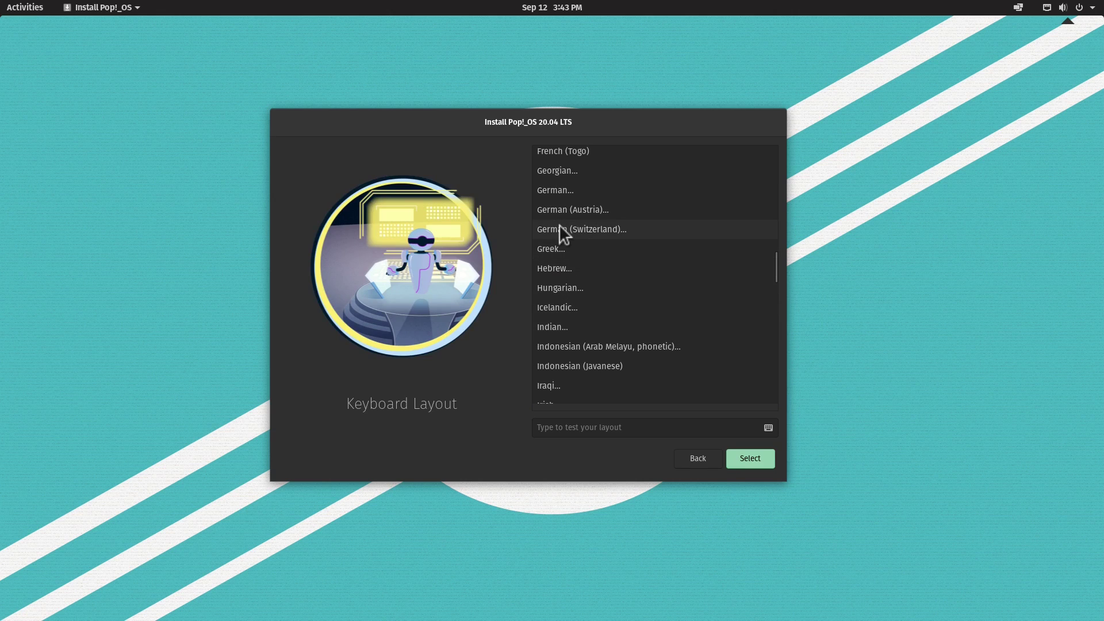
pyautogui.click(559, 231)
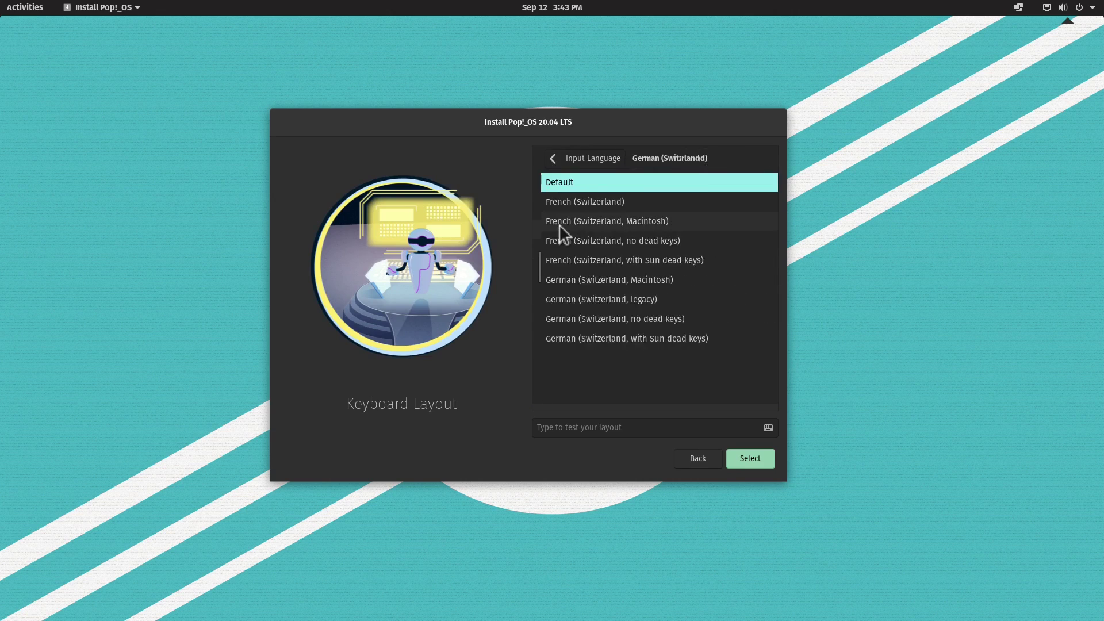
pyautogui.click(589, 319)
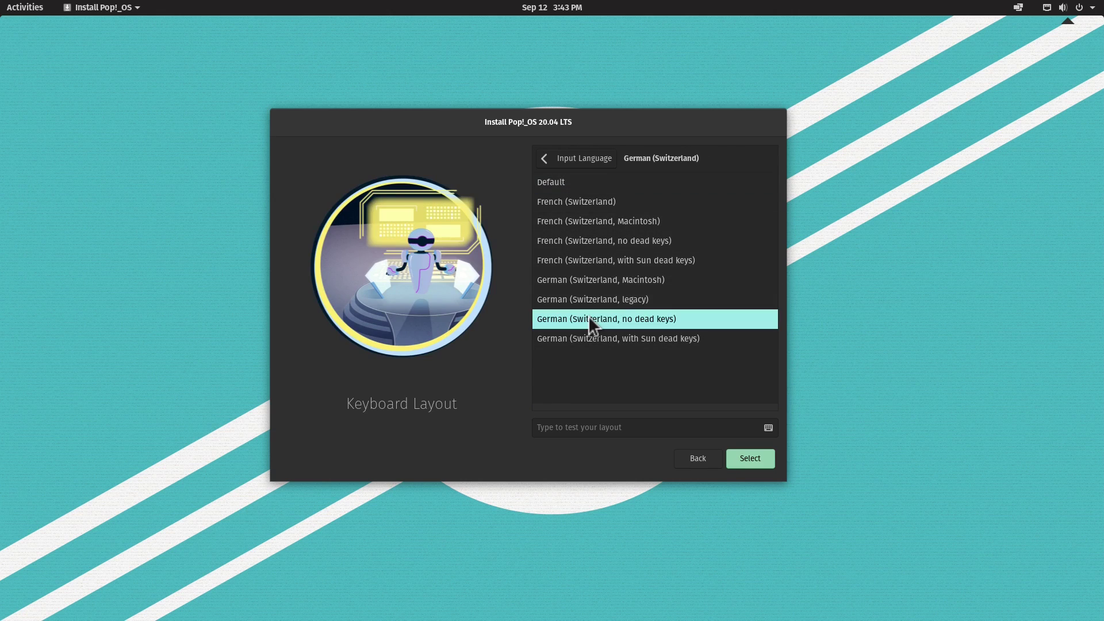
pyautogui.click(747, 454)
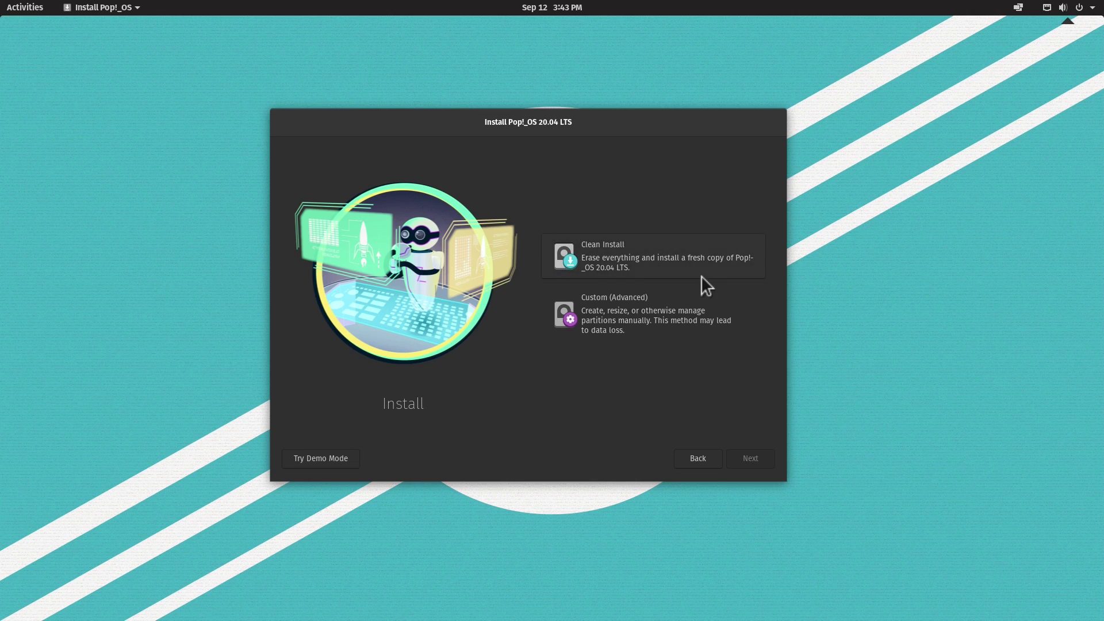
# - Select Custom (Advanced) on the Install page and proceed to manual partitioning
pyautogui.click(602, 310)
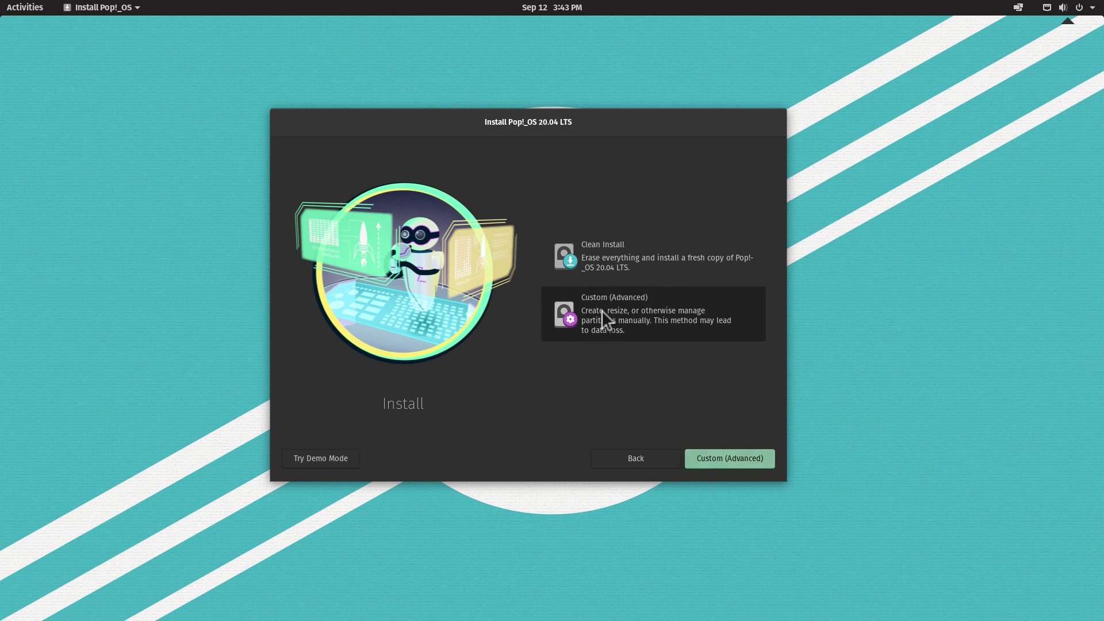
pyautogui.click(723, 458)
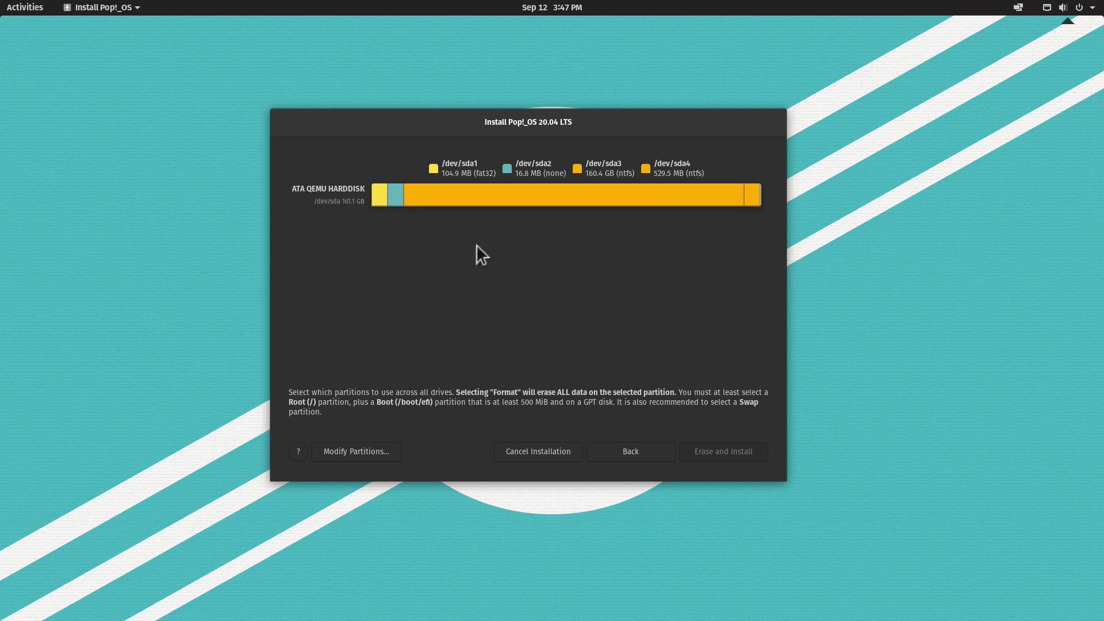
# - In the partition editor, shrink NTFS /dev/sda3 to 63.94 GiB, freeing 85.45 GiB
pyautogui.click(353, 453)
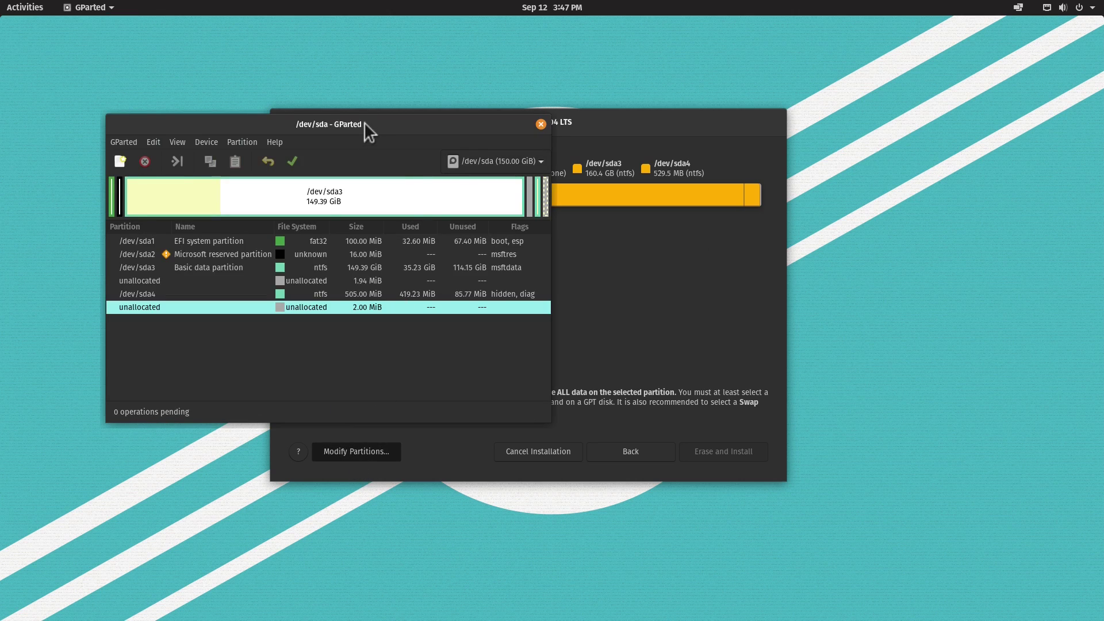
pyautogui.moveTo(364, 122); pyautogui.dragTo(568, 135)
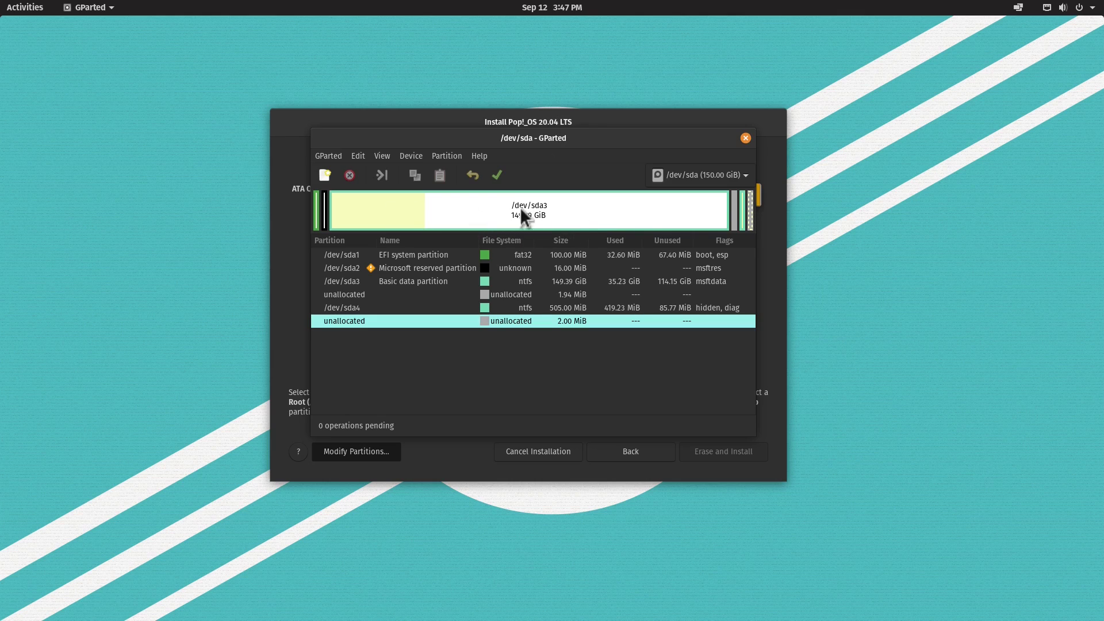
pyautogui.rightClick(485, 210)
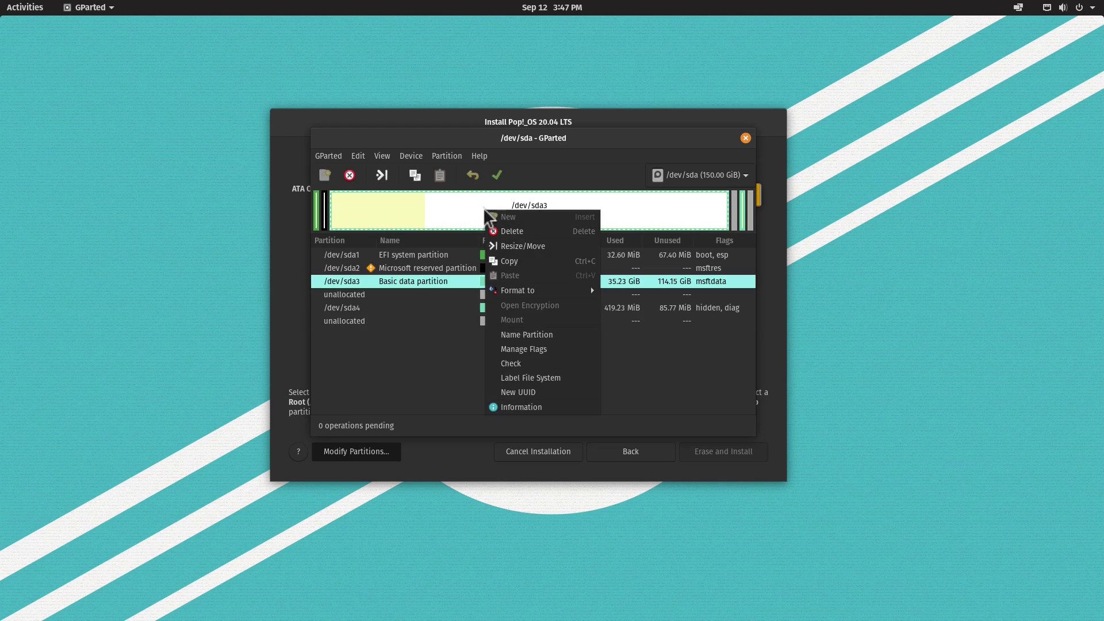
pyautogui.click(536, 245)
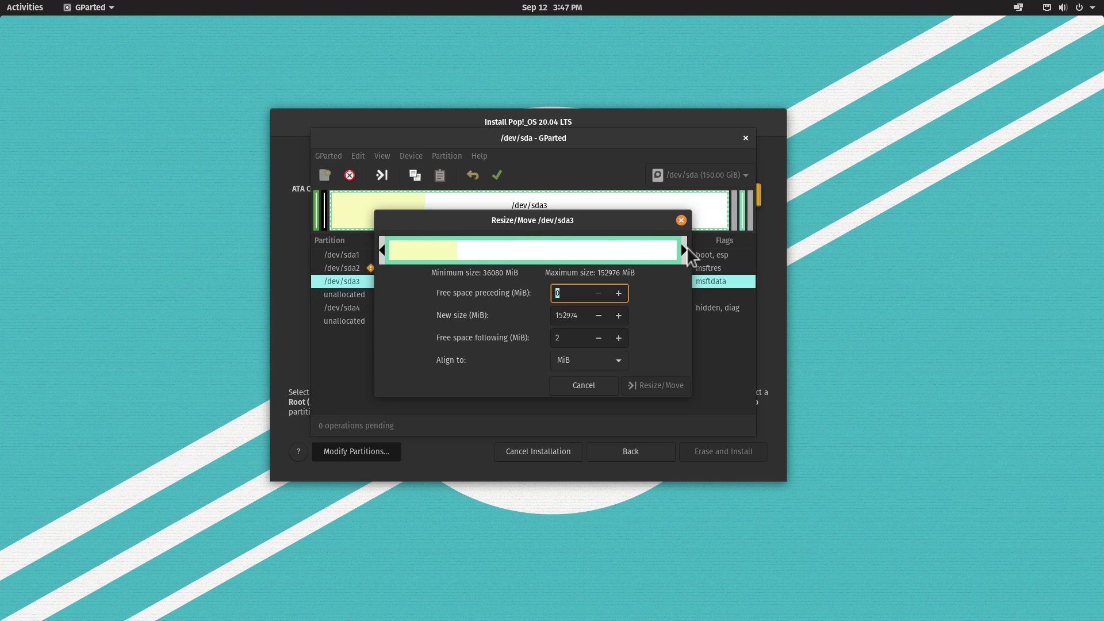
pyautogui.moveTo(684, 249); pyautogui.dragTo(517, 256)
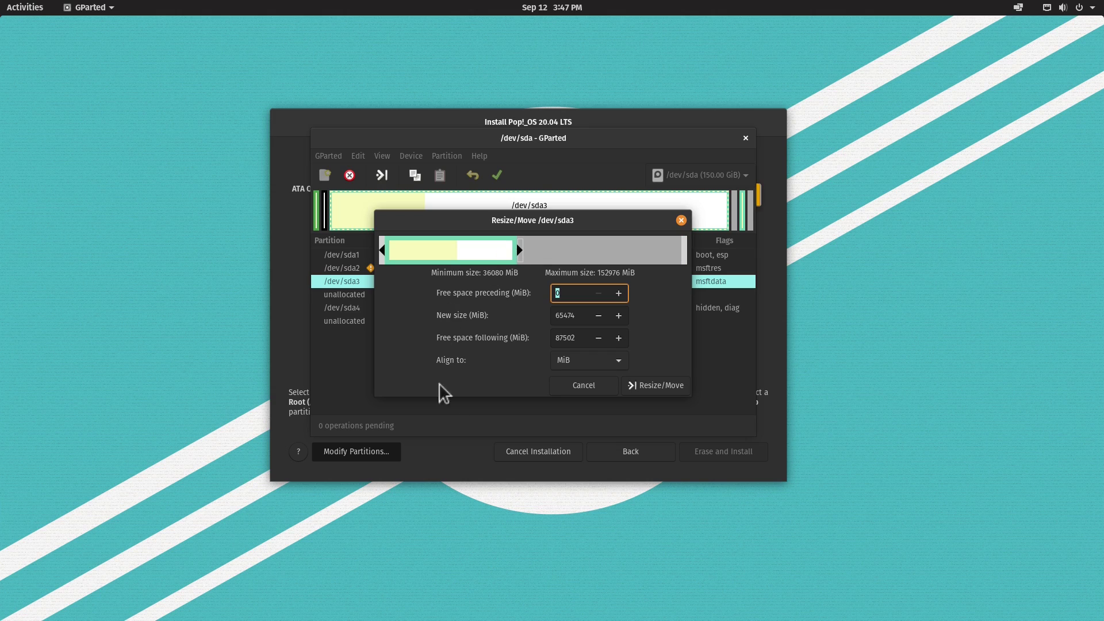
pyautogui.click(655, 385)
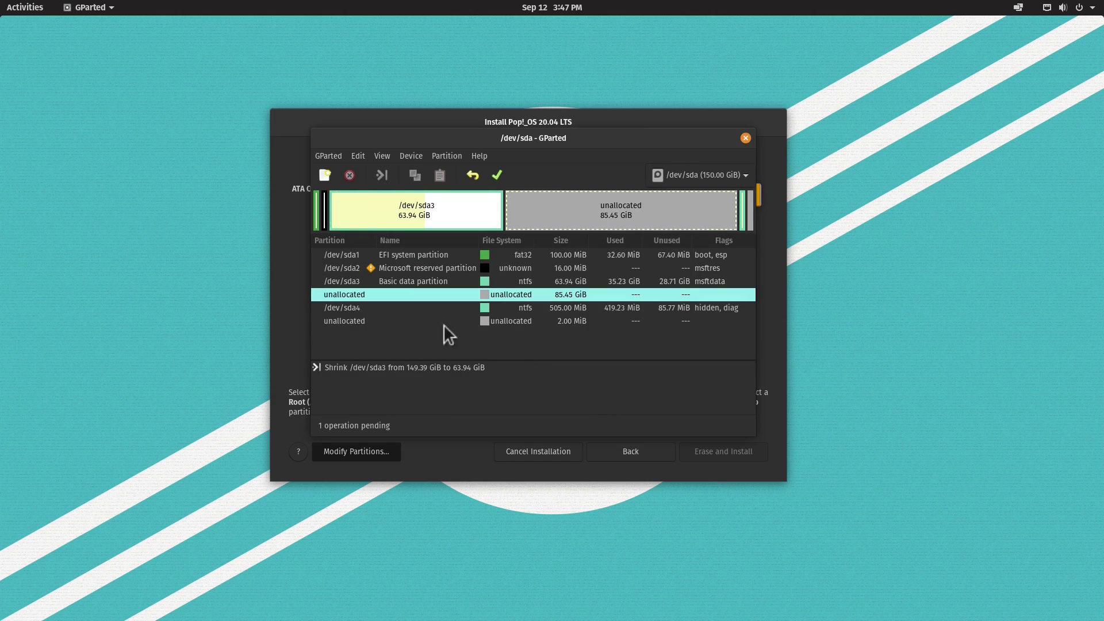
# - Apply the pending resize operation to the disk
pyautogui.click(494, 175)
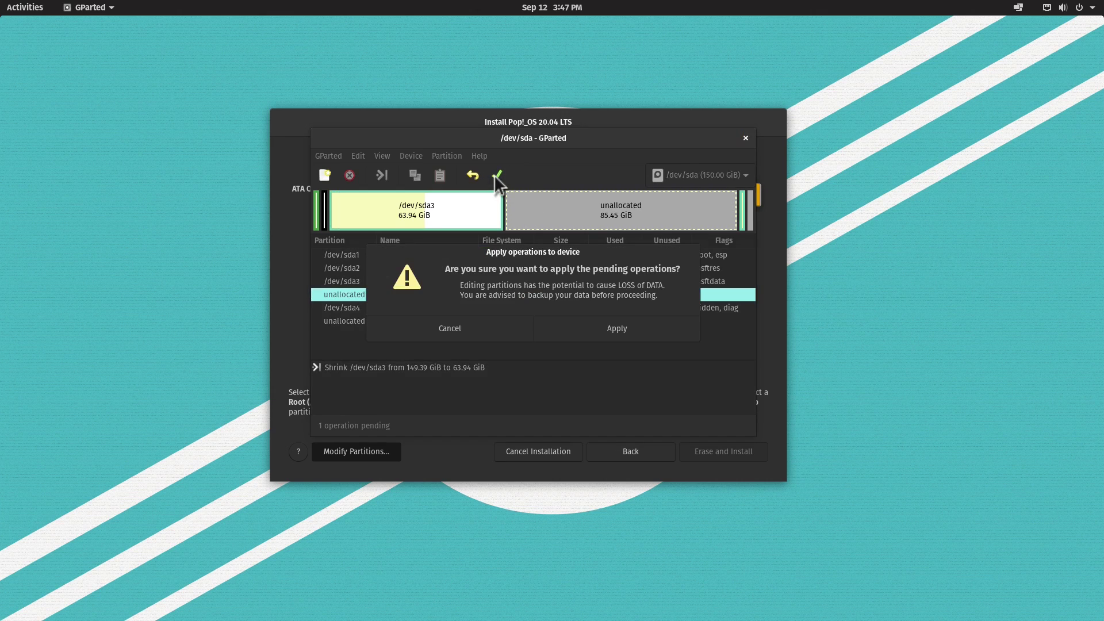
pyautogui.click(617, 327)
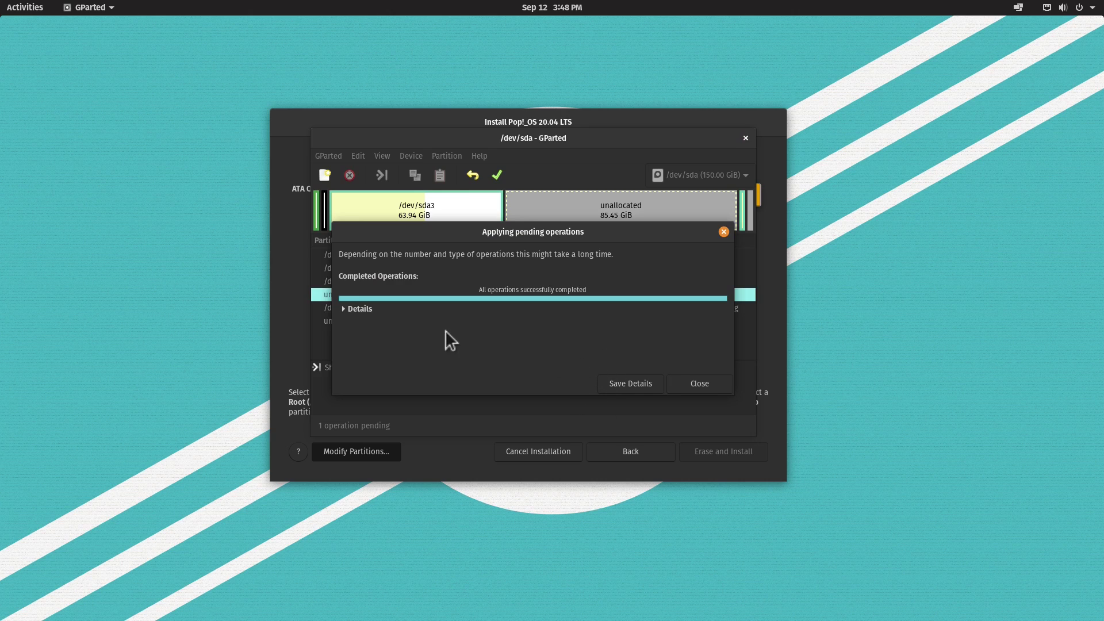
pyautogui.click(692, 377)
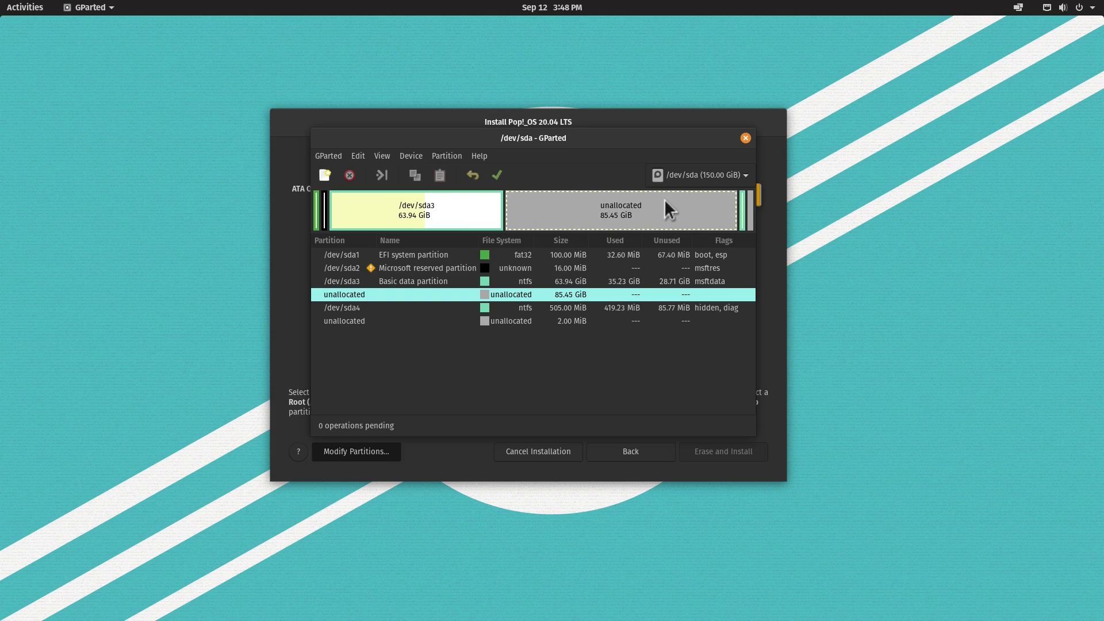
# - Queue a new 512 MiB fat32 partition named EFI in the unallocated space
pyautogui.rightClick(558, 203)
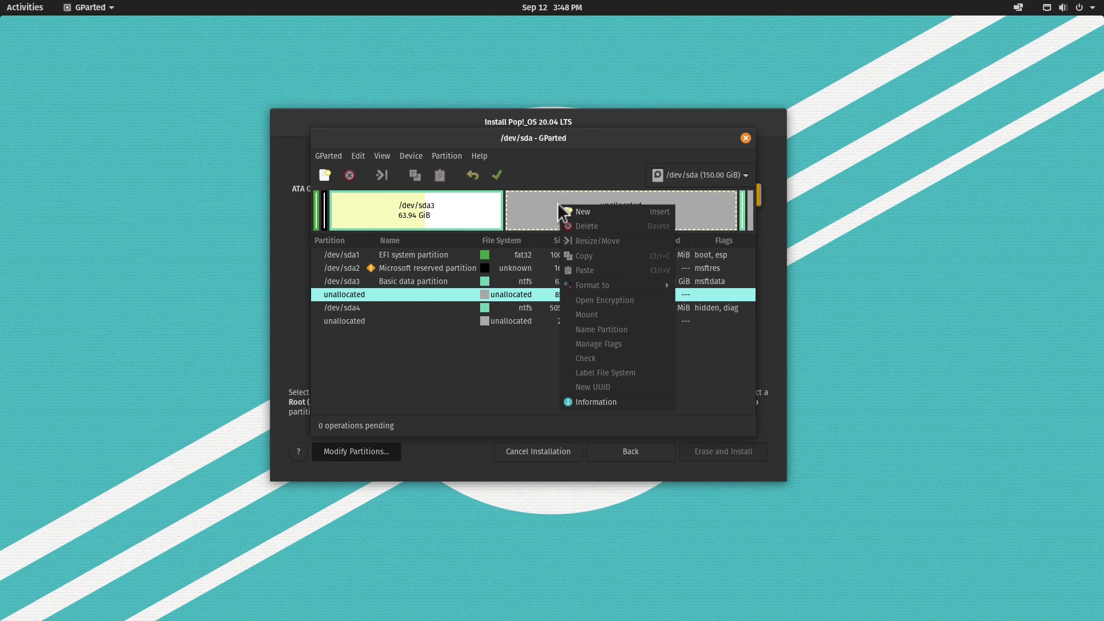
pyautogui.click(594, 211)
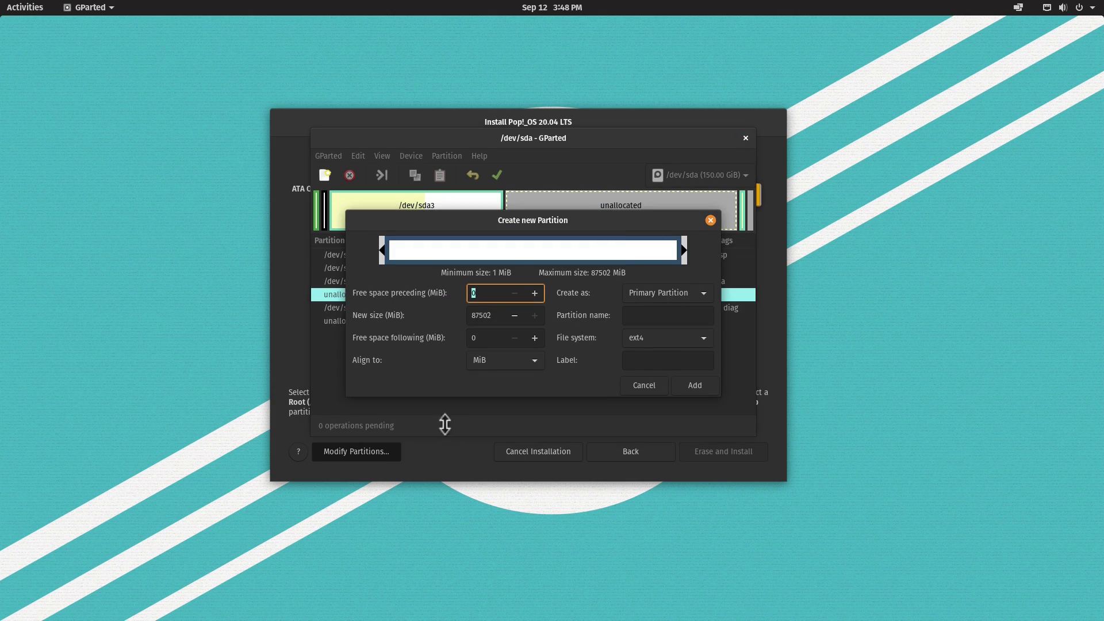
pyautogui.doubleClick(480, 320)
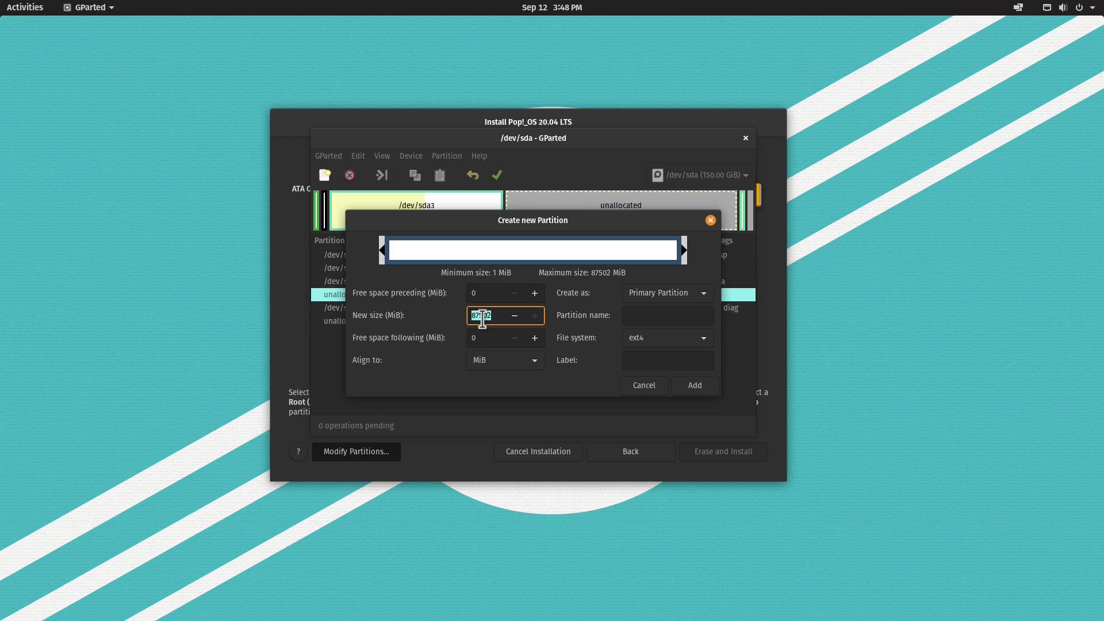
pyautogui.write('512')
pyautogui.click(643, 337)
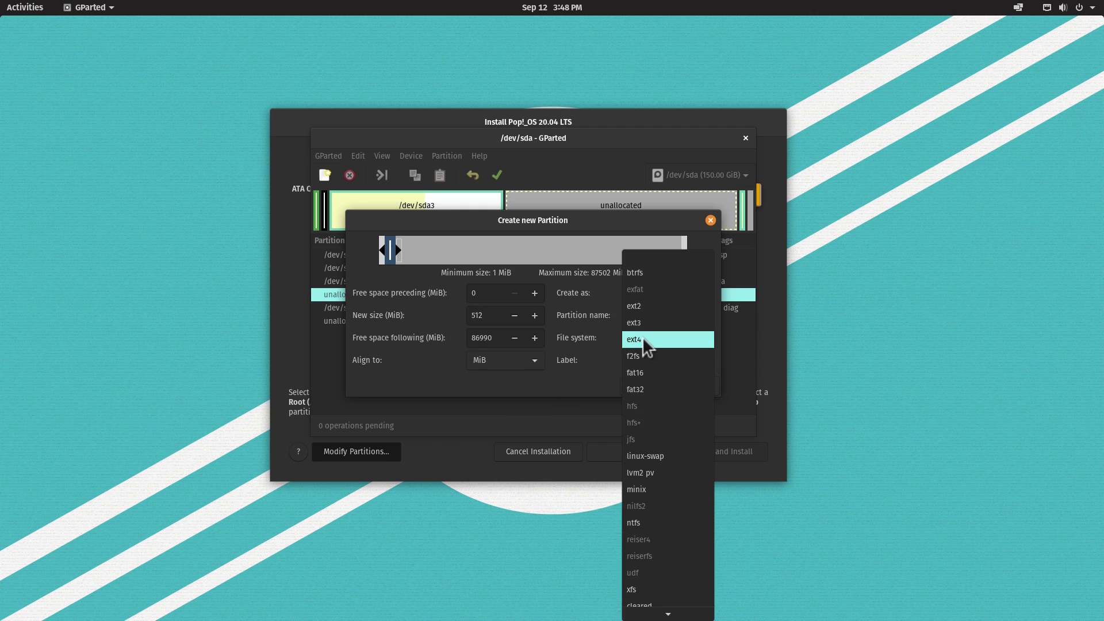
pyautogui.click(647, 382)
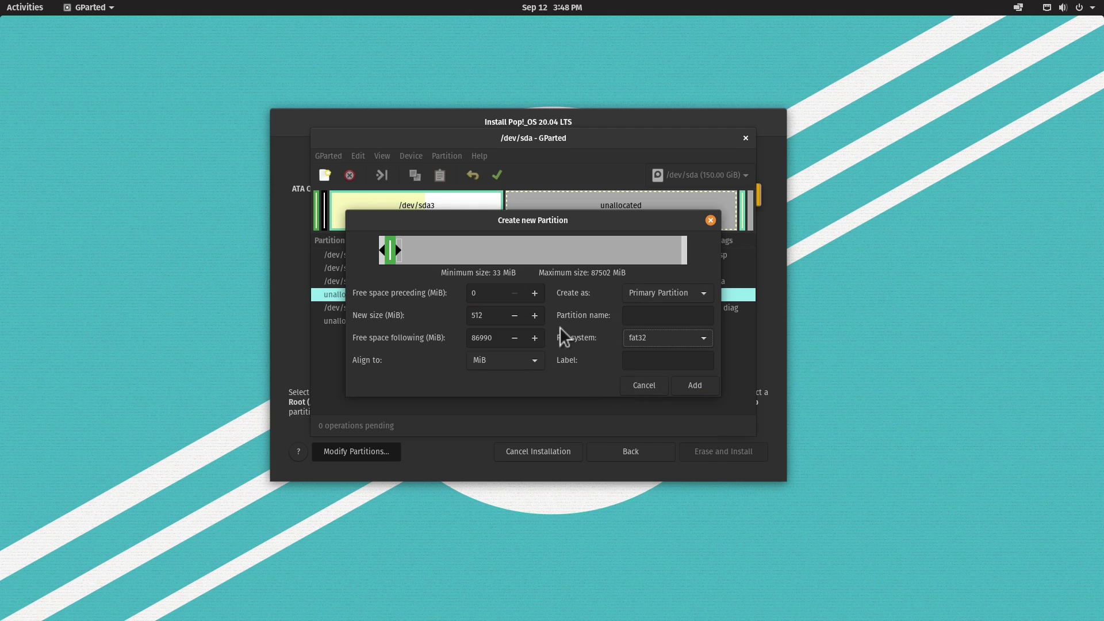
pyautogui.click(672, 316)
pyautogui.write('EFI')
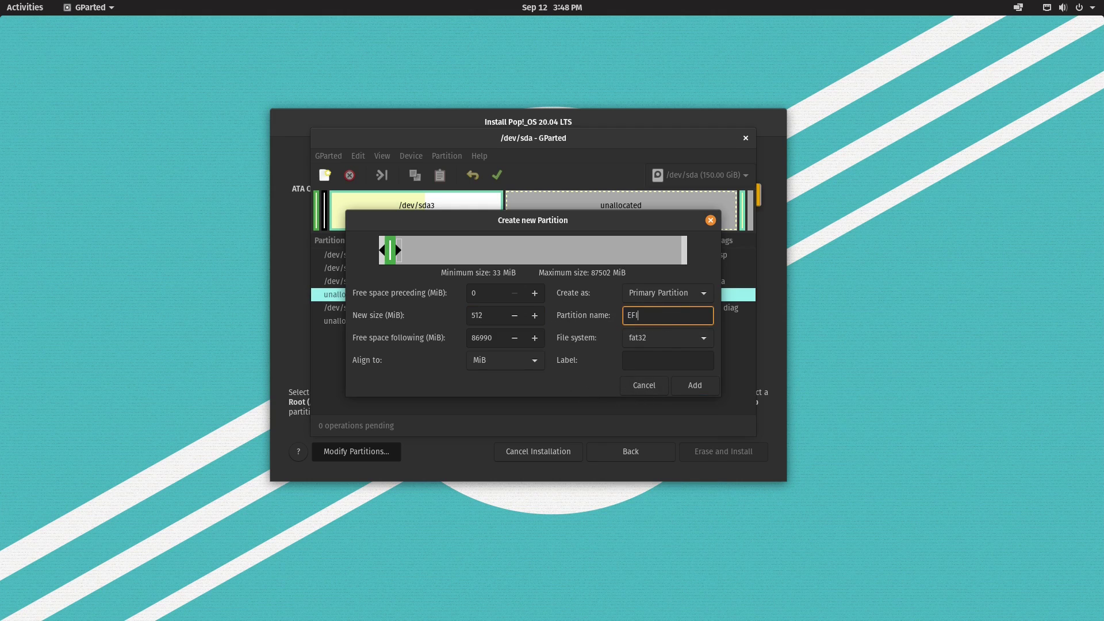
pyautogui.click(694, 387)
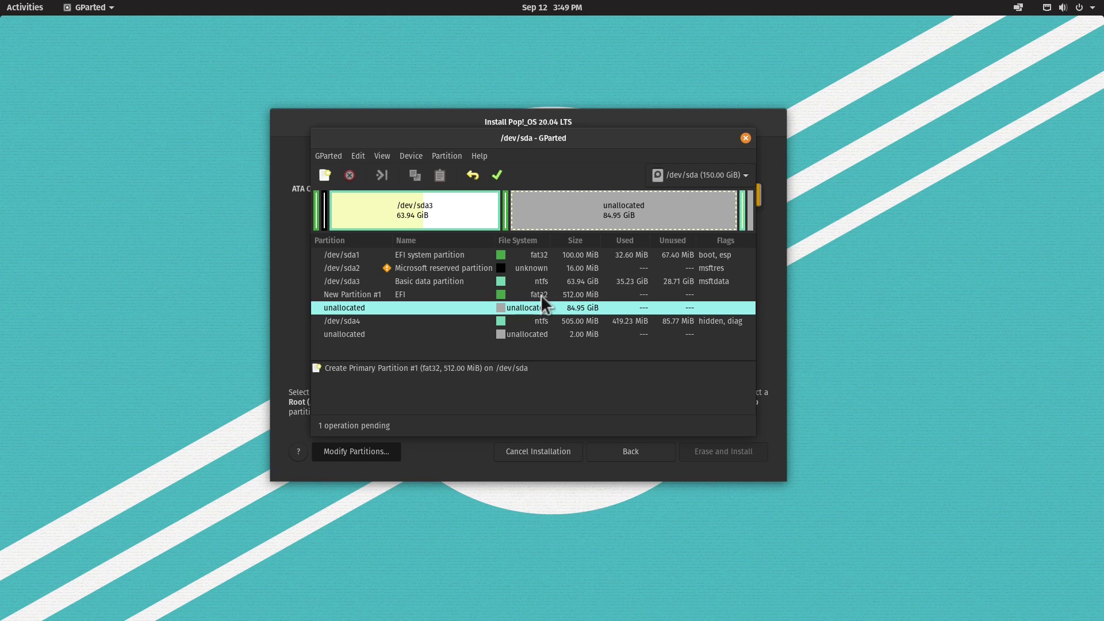
# - Set up a new 4000 MiB linux-swap partition named SWAP in the unallocated space
pyautogui.rightClick(589, 205)
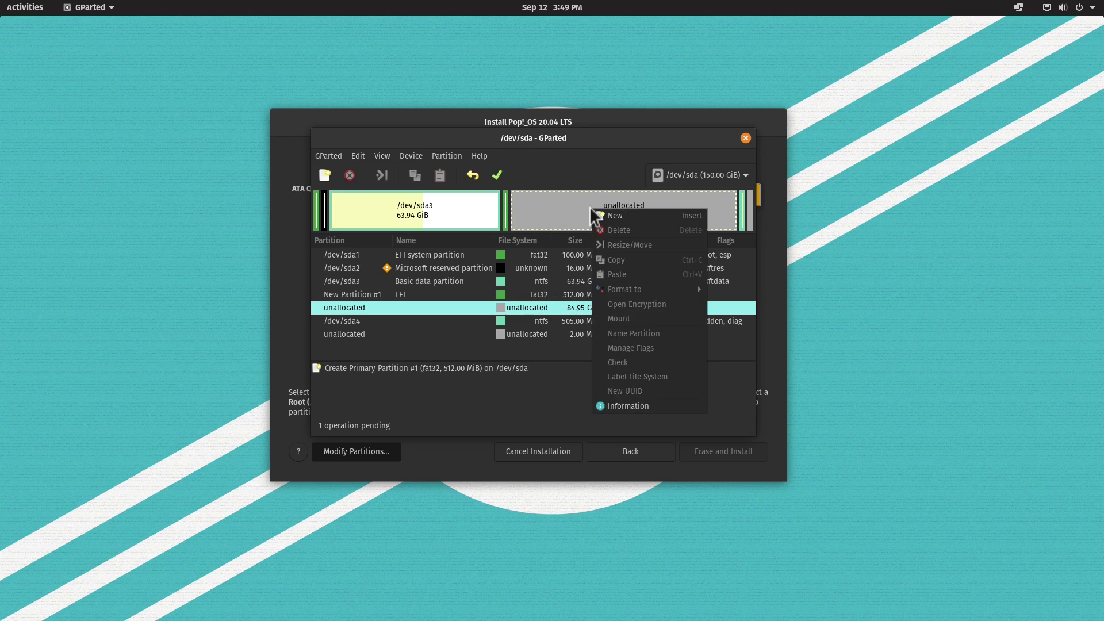
pyautogui.click(619, 216)
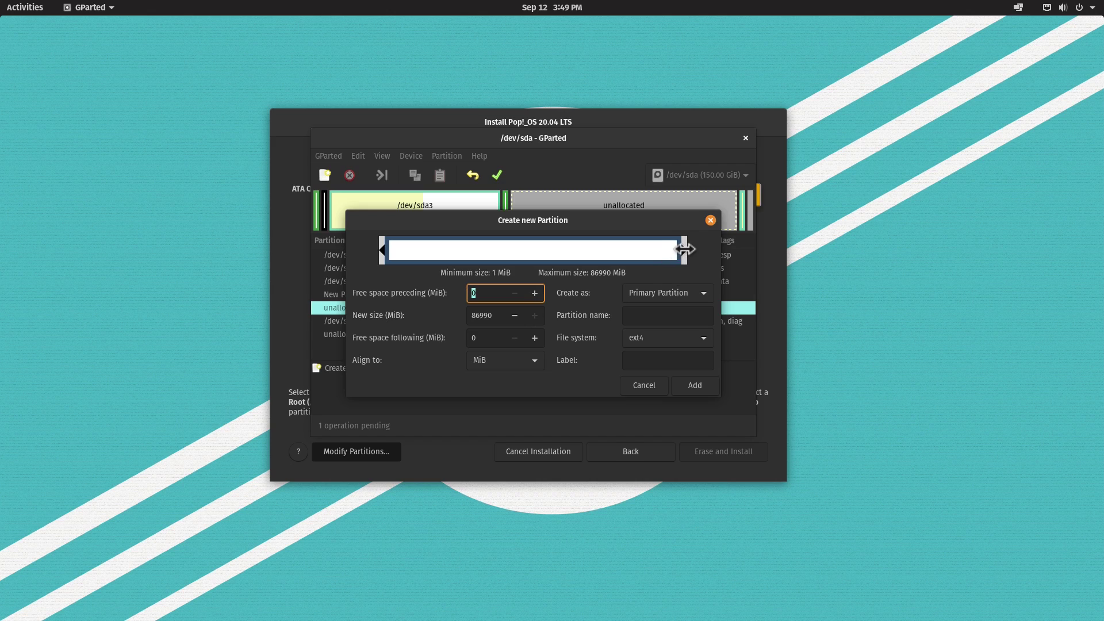
pyautogui.moveTo(685, 250); pyautogui.dragTo(441, 250)
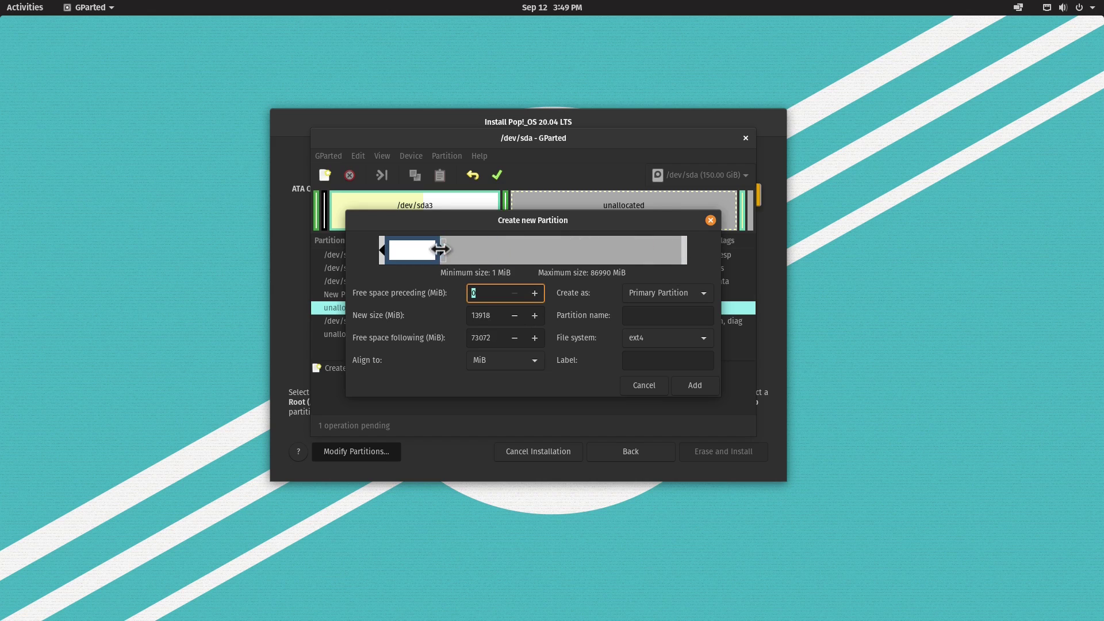
pyautogui.doubleClick(487, 319)
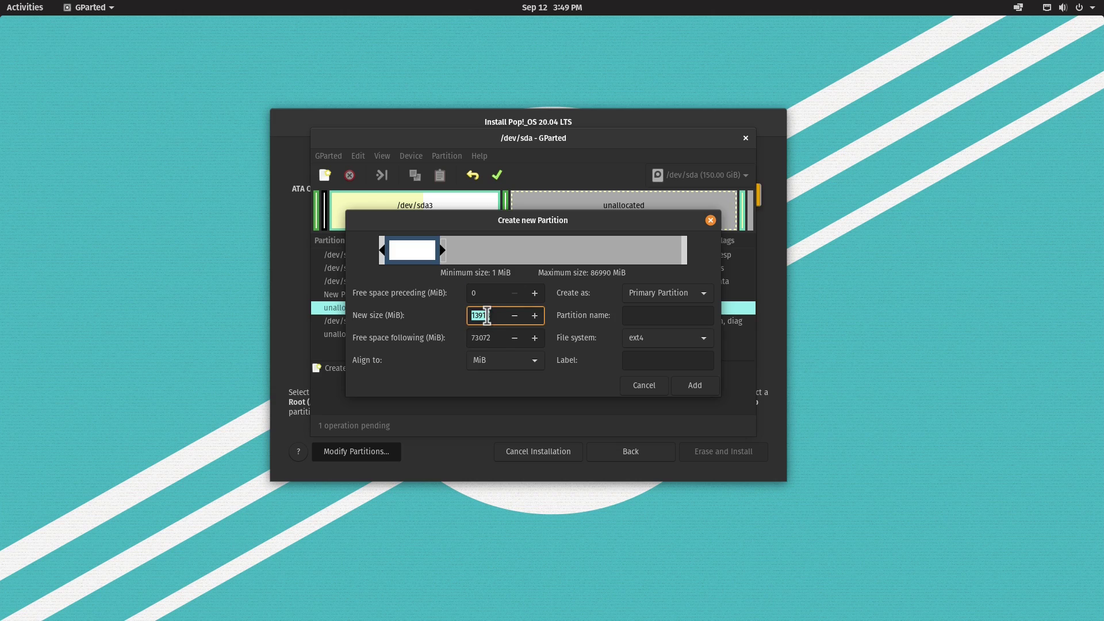
pyautogui.write('4000')
pyautogui.click(648, 321)
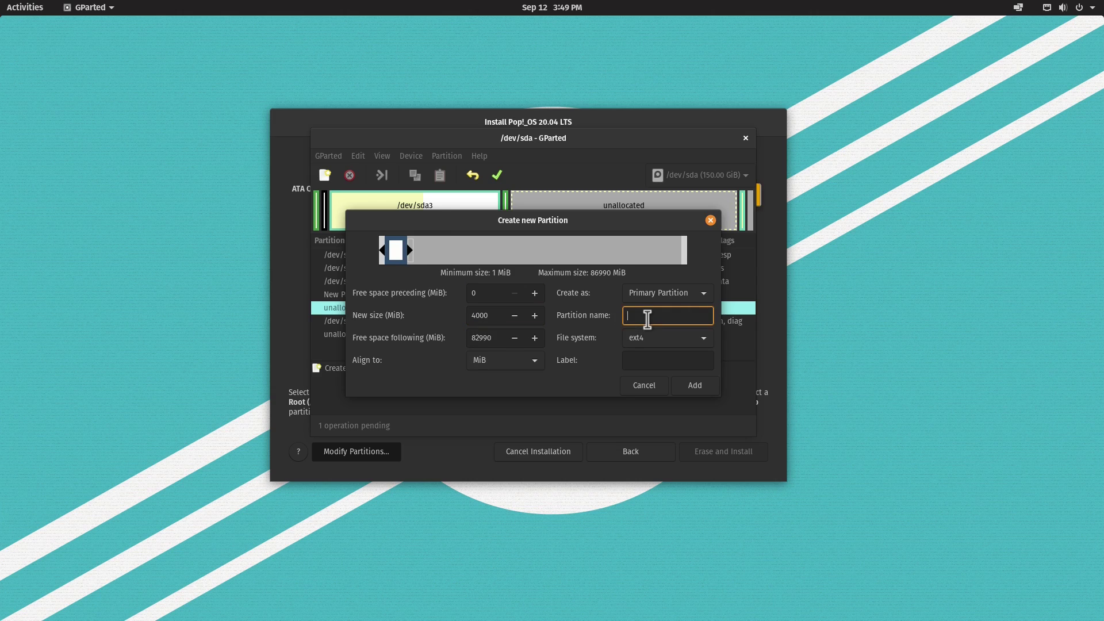
pyautogui.write('SWAP')
pyautogui.click(635, 340)
pyautogui.click(655, 523)
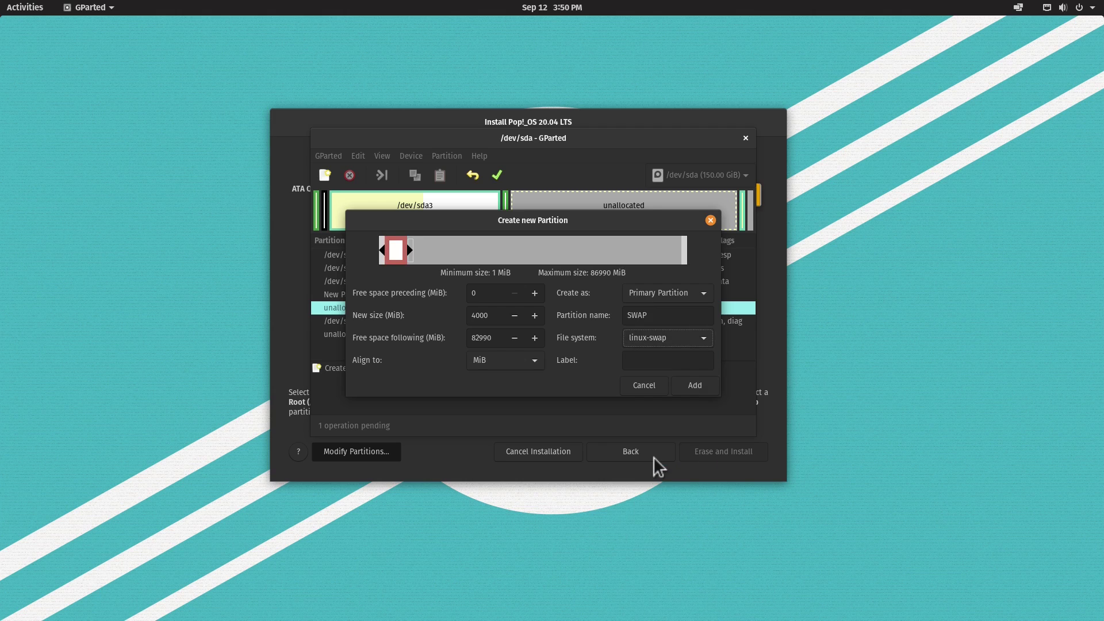
# - Add the SWAP partition, then queue an ext4 partition named root filling the remaining 81.04 GiB
pyautogui.click(696, 385)
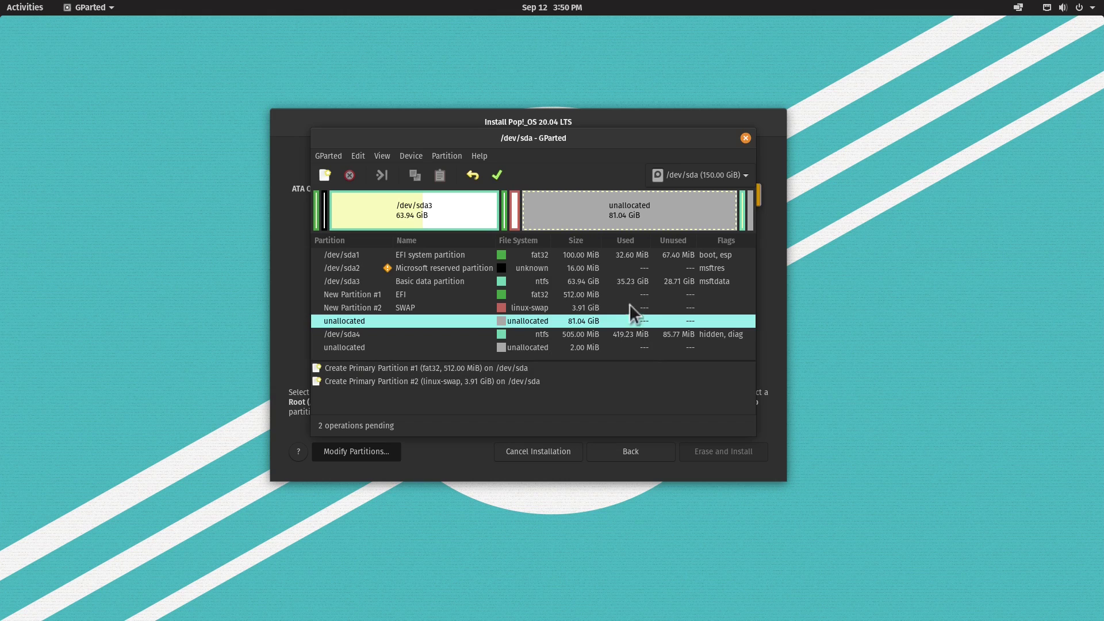
pyautogui.rightClick(613, 211)
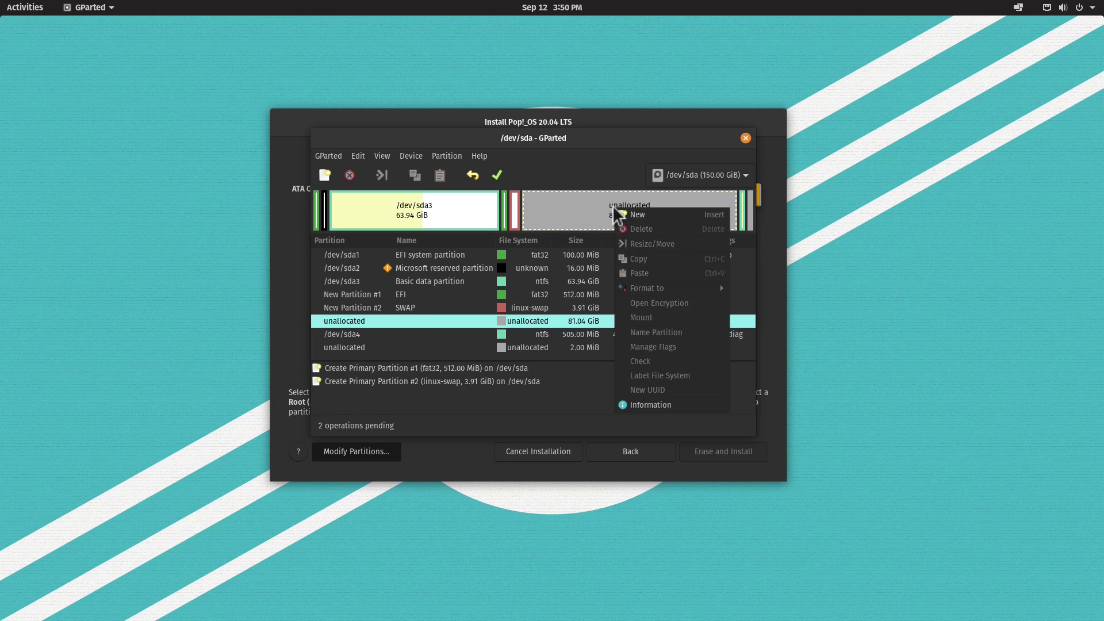
pyautogui.click(643, 214)
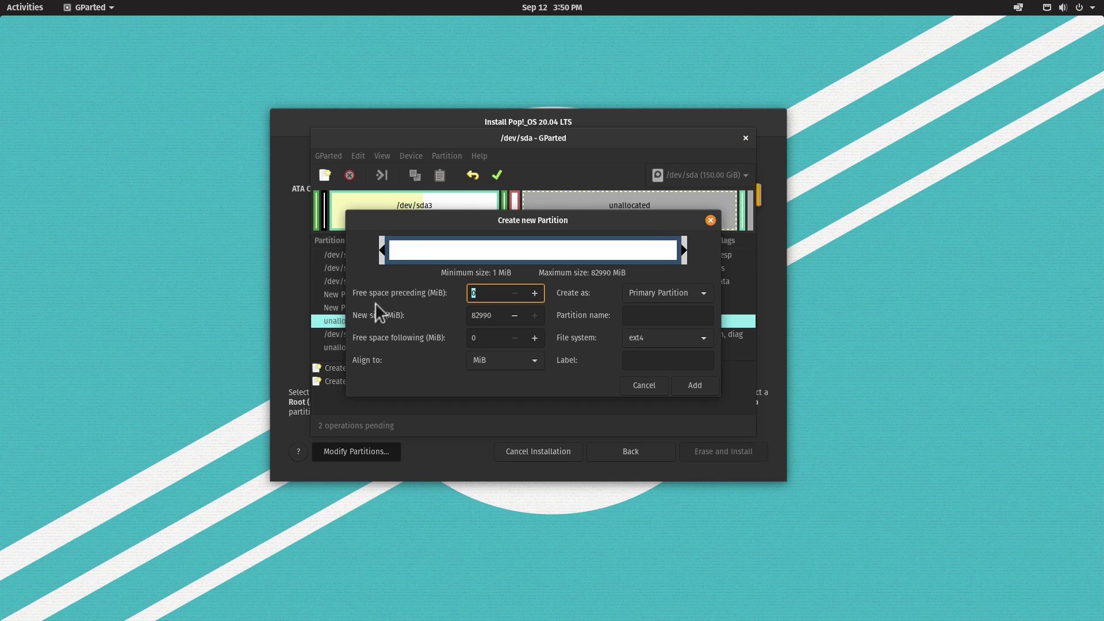
pyautogui.click(650, 314)
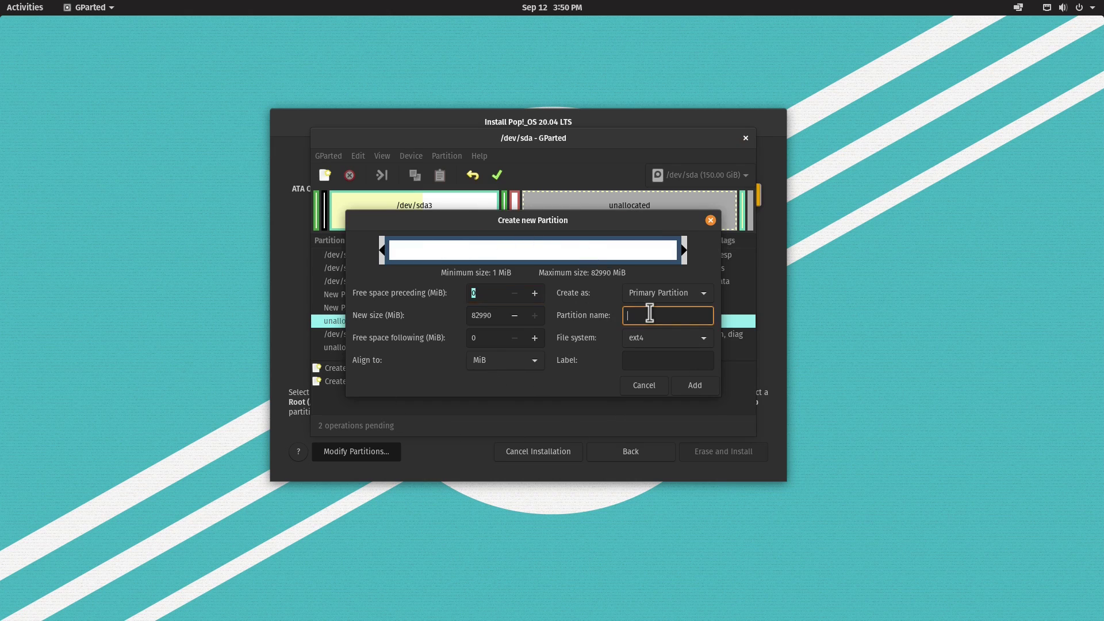
pyautogui.write('root')
pyautogui.click(695, 385)
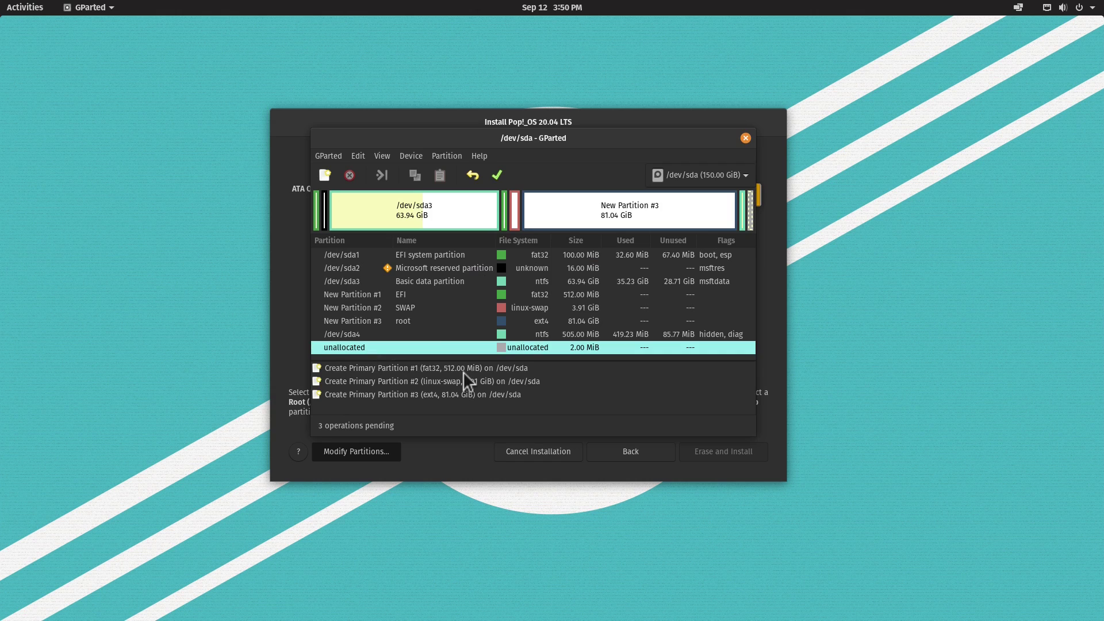
# - Write the EFI, SWAP and root partitions to disk and close GParted
pyautogui.click(498, 175)
pyautogui.click(582, 321)
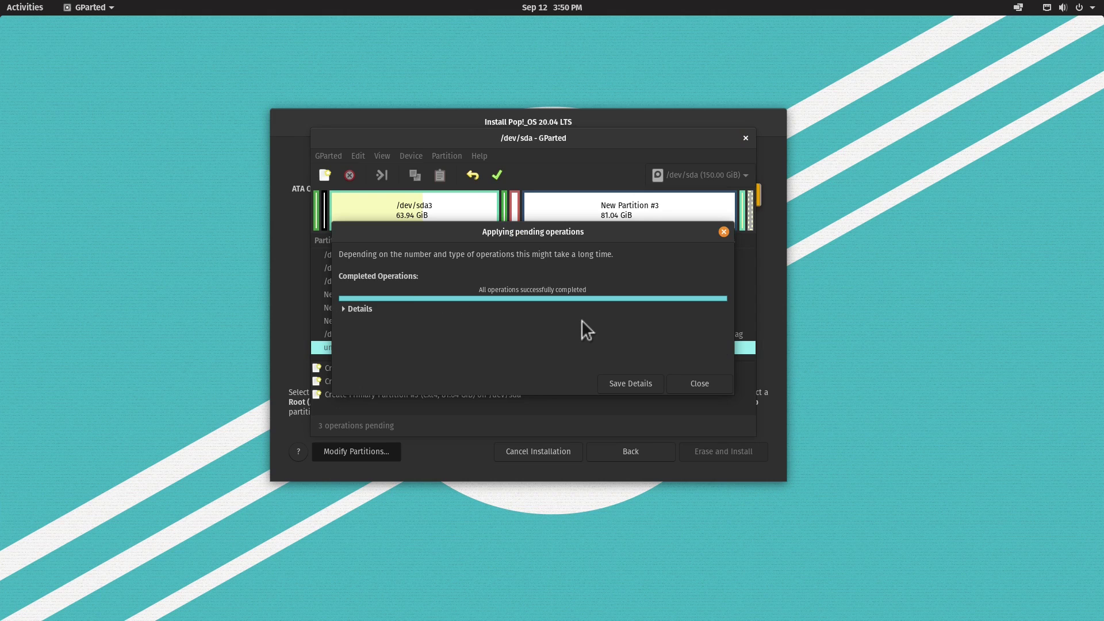
pyautogui.click(693, 386)
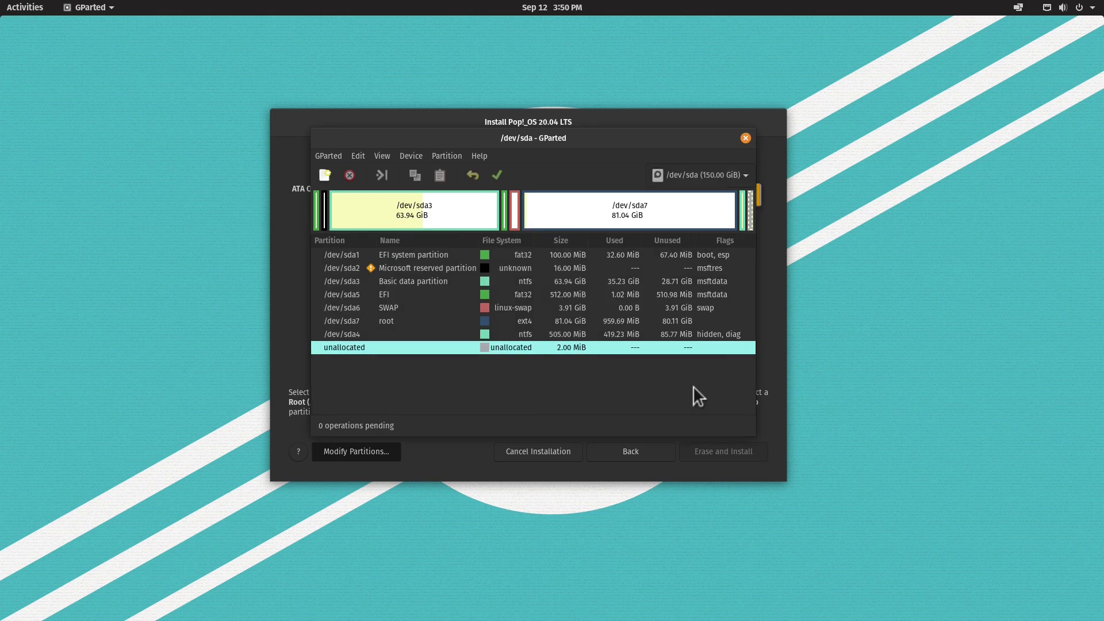
pyautogui.click(746, 139)
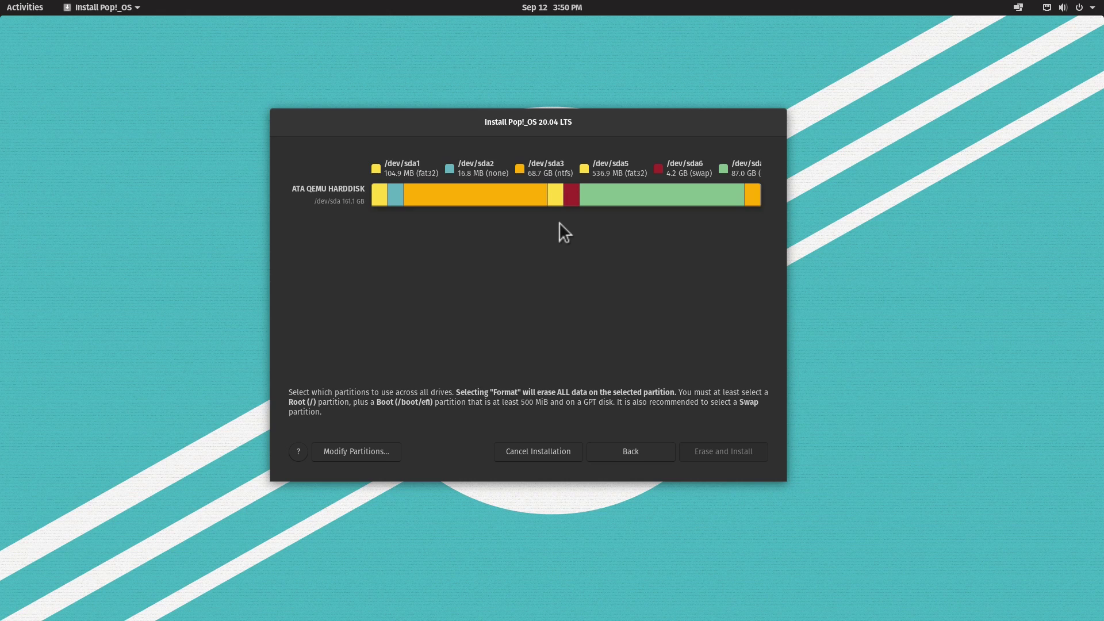
# - Use /dev/sda5 as the boot partition (/boot/efi) and /dev/sda6 as swap
pyautogui.click(554, 197)
pyautogui.click(552, 230)
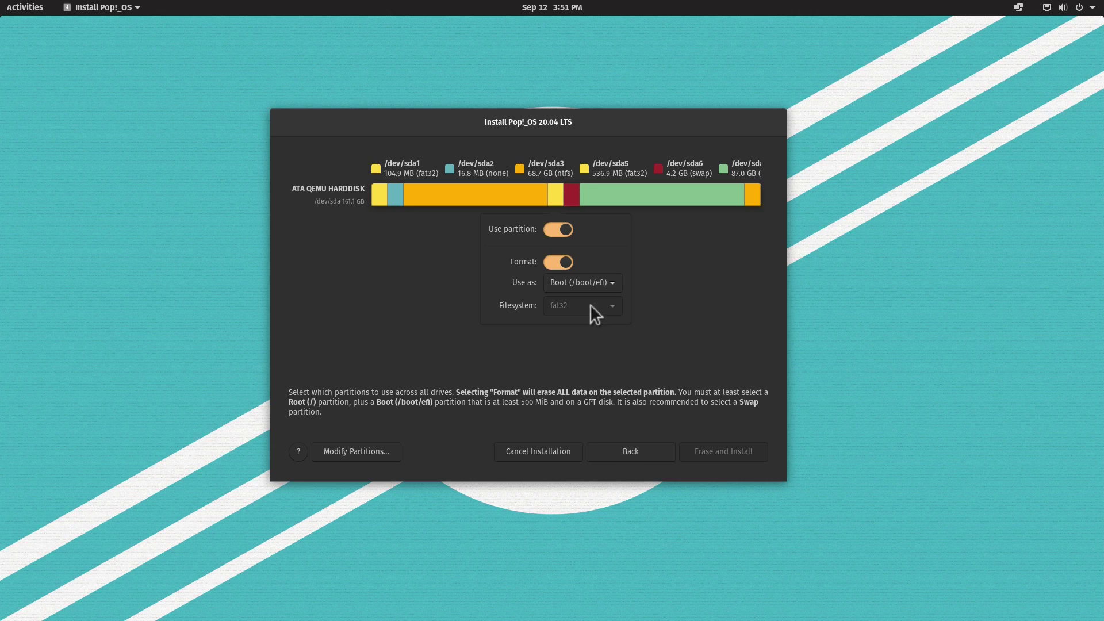
pyautogui.click(667, 294)
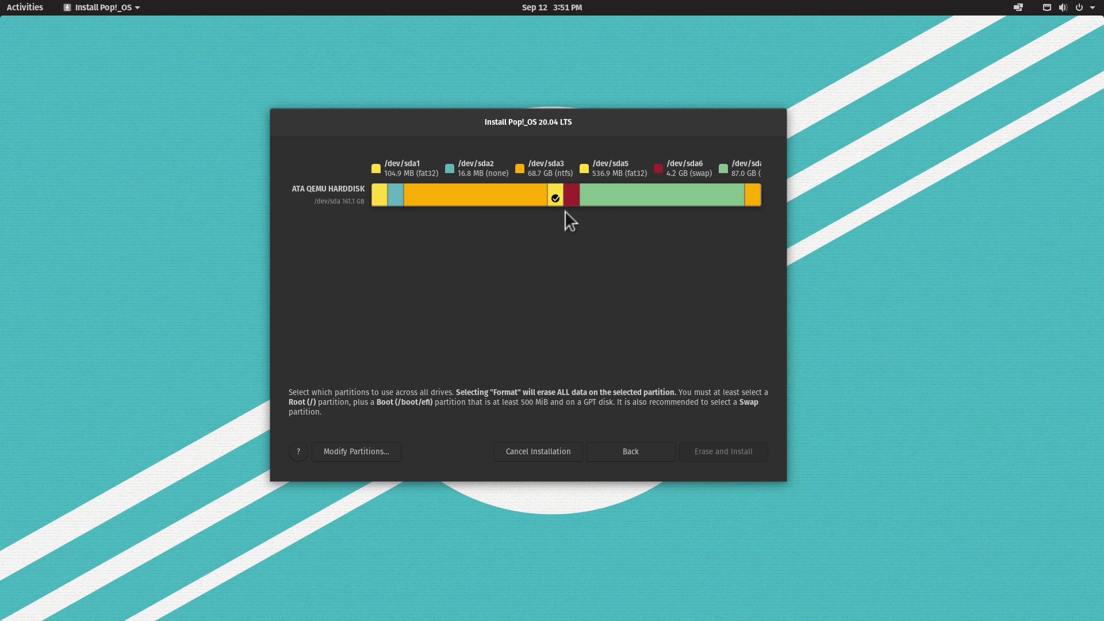
pyautogui.click(572, 195)
pyautogui.click(570, 229)
pyautogui.click(677, 275)
# - Use the large 87.0 GB partition as root (/) and start Erase and Install
pyautogui.click(636, 195)
pyautogui.click(664, 229)
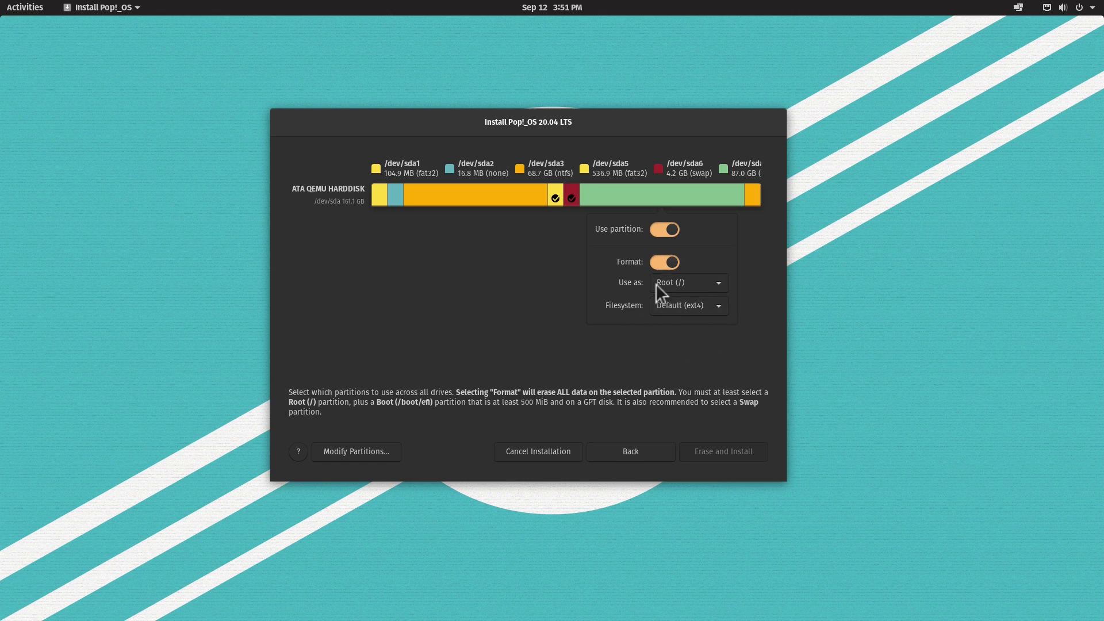
pyautogui.click(557, 244)
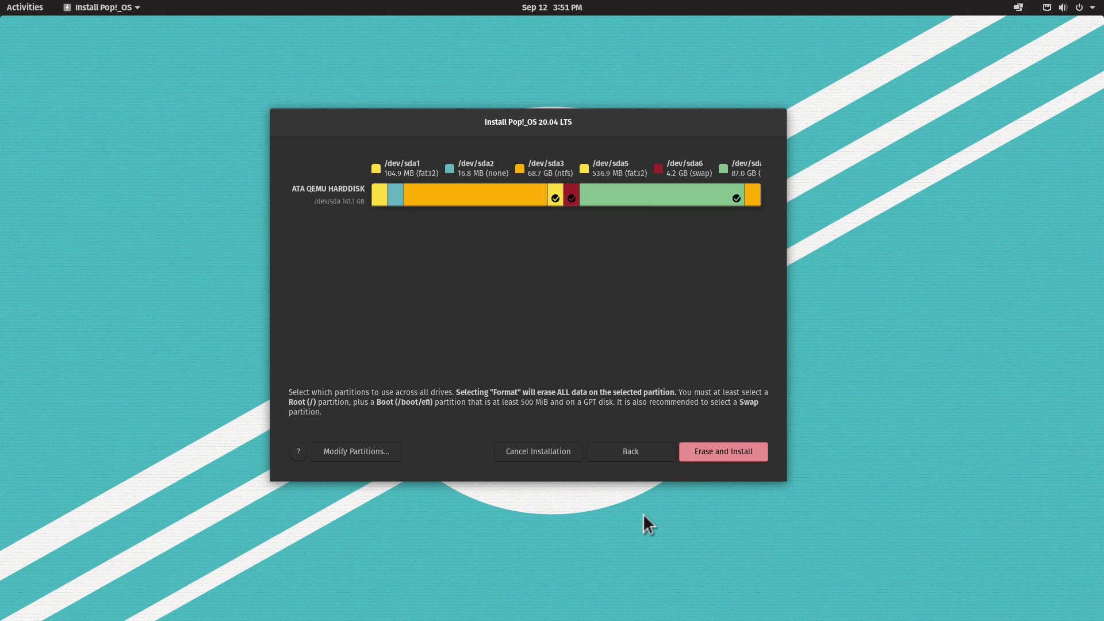
pyautogui.click(728, 452)
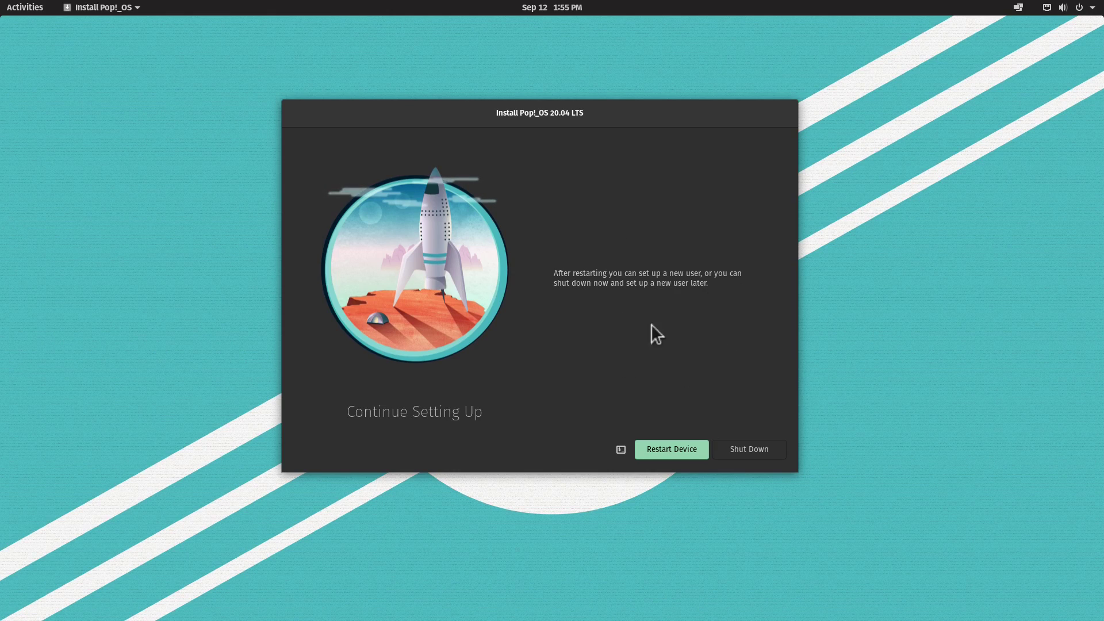
# - Restart the device once the Pop!_OS installation completes
pyautogui.click(667, 450)
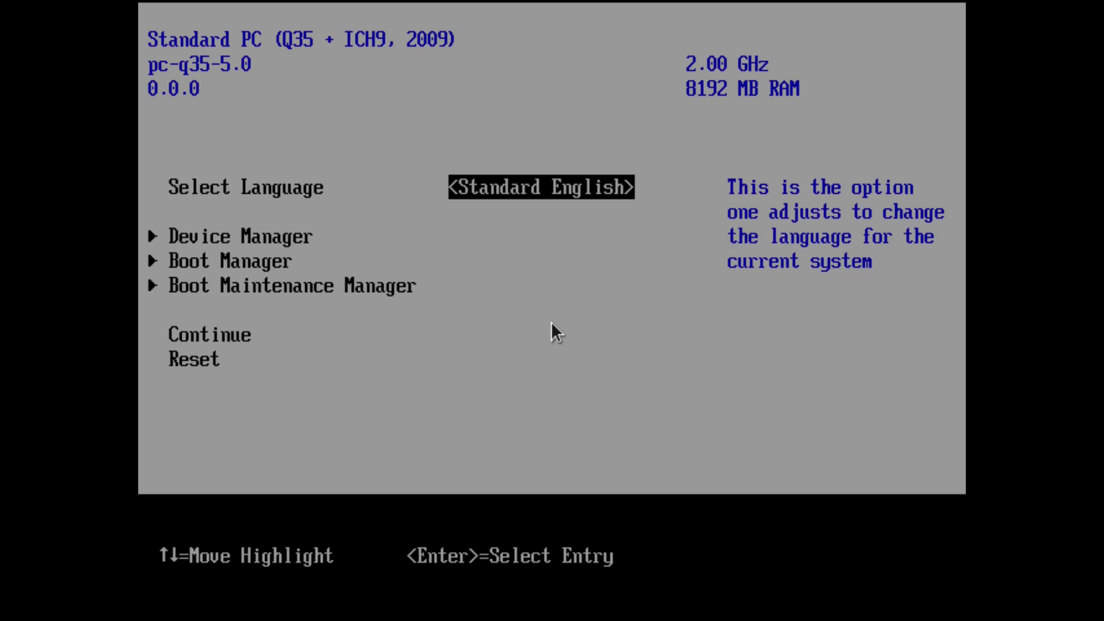
# - Enter the firmware Boot Manager and move through its entries to the Pop!_OS 20.04 LTS boot option
pyautogui.press('Down')
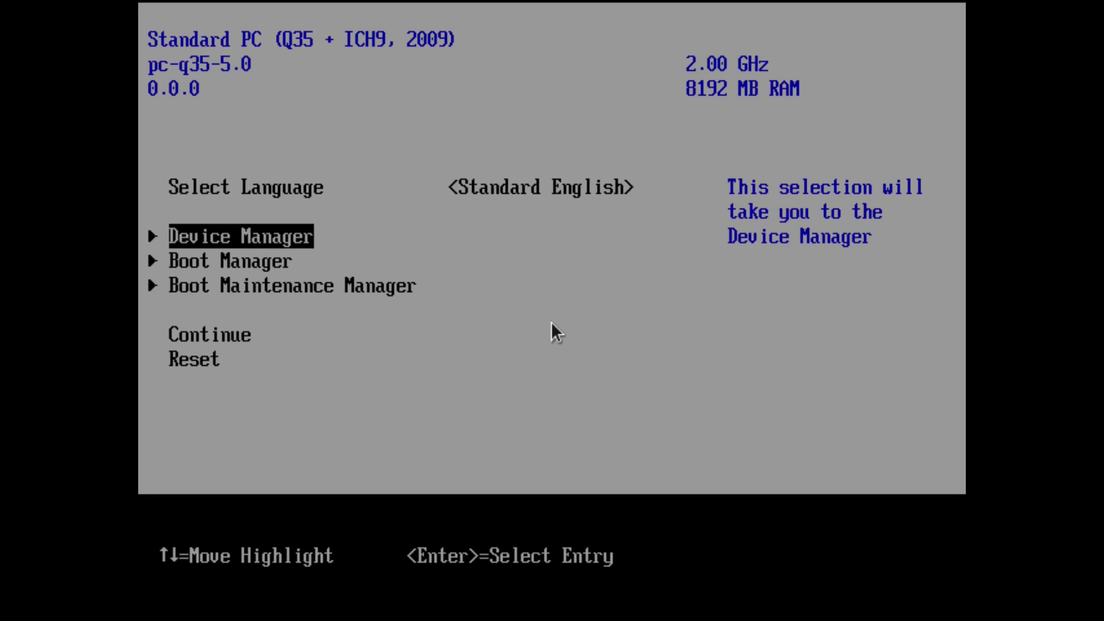
pyautogui.press('Down')
pyautogui.press('Return')
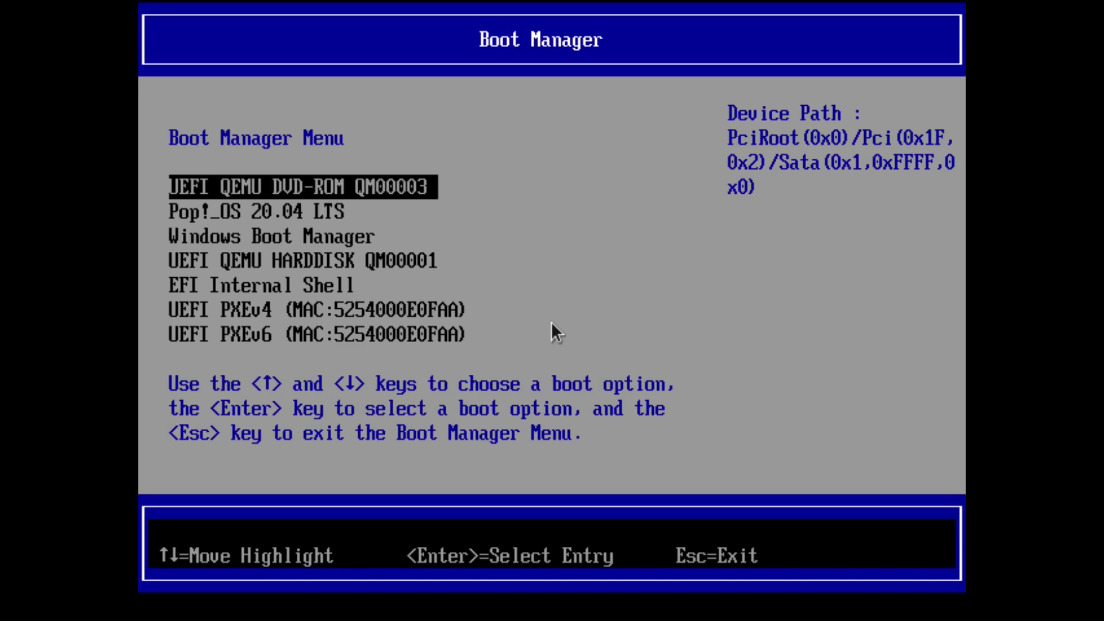
pyautogui.press('Down')
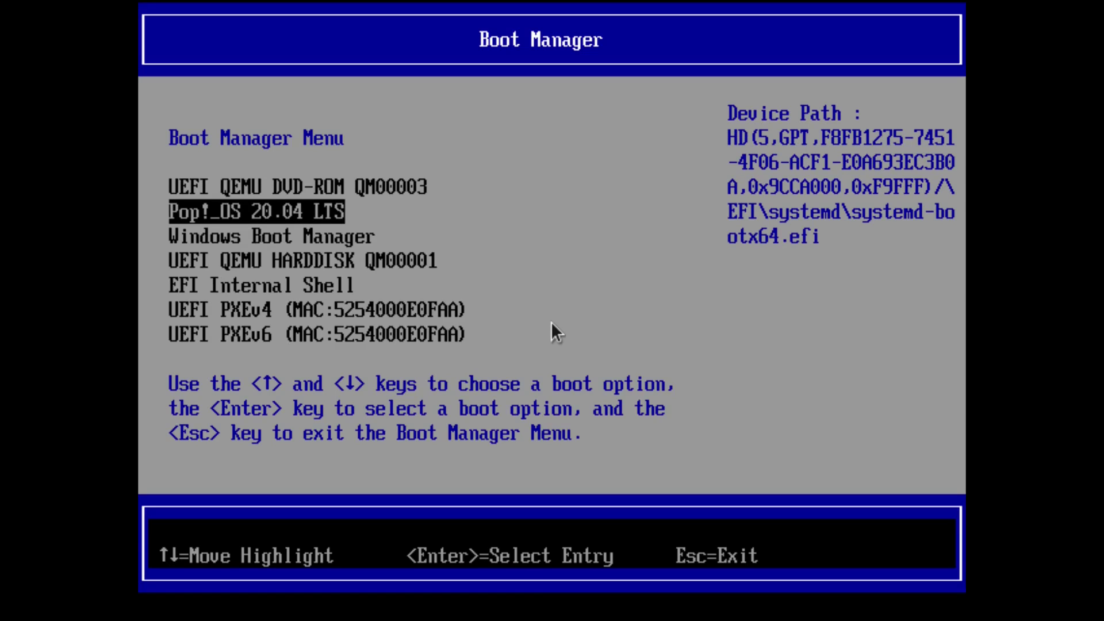
pyautogui.press('Down')
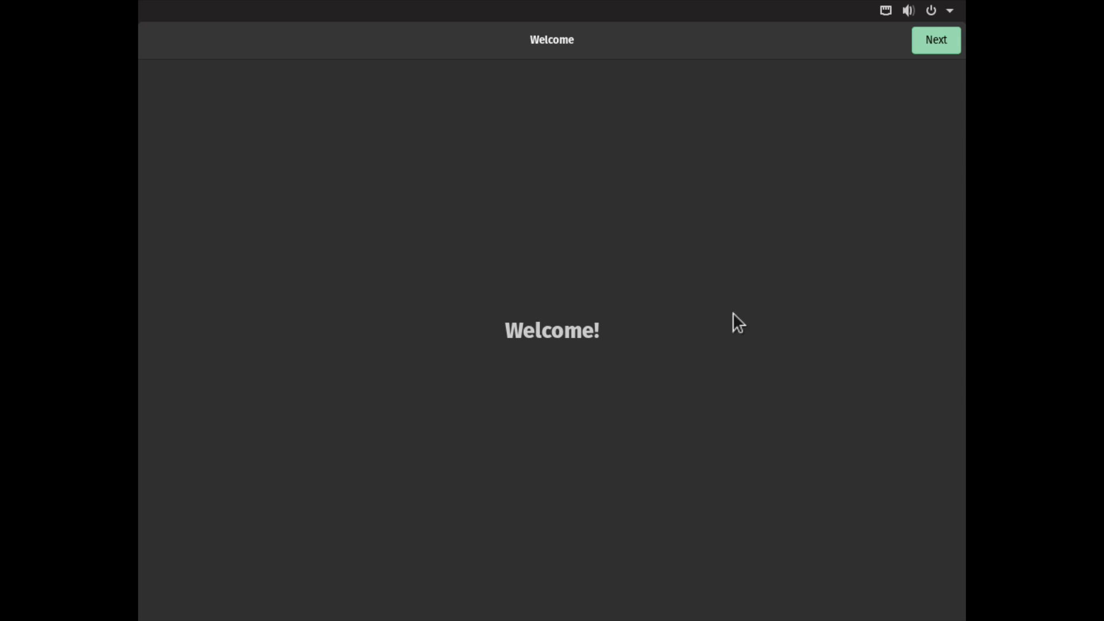
# - Accept the welcome, keyboard and privacy pages and set the time zone to Zurich
pyautogui.click(936, 40)
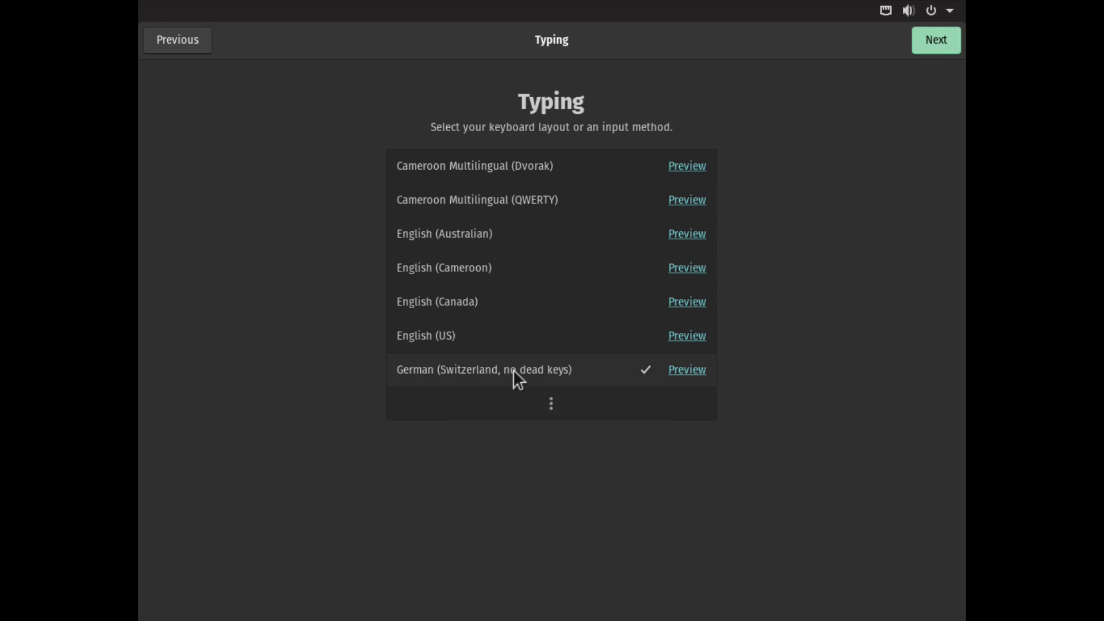
pyautogui.click(939, 41)
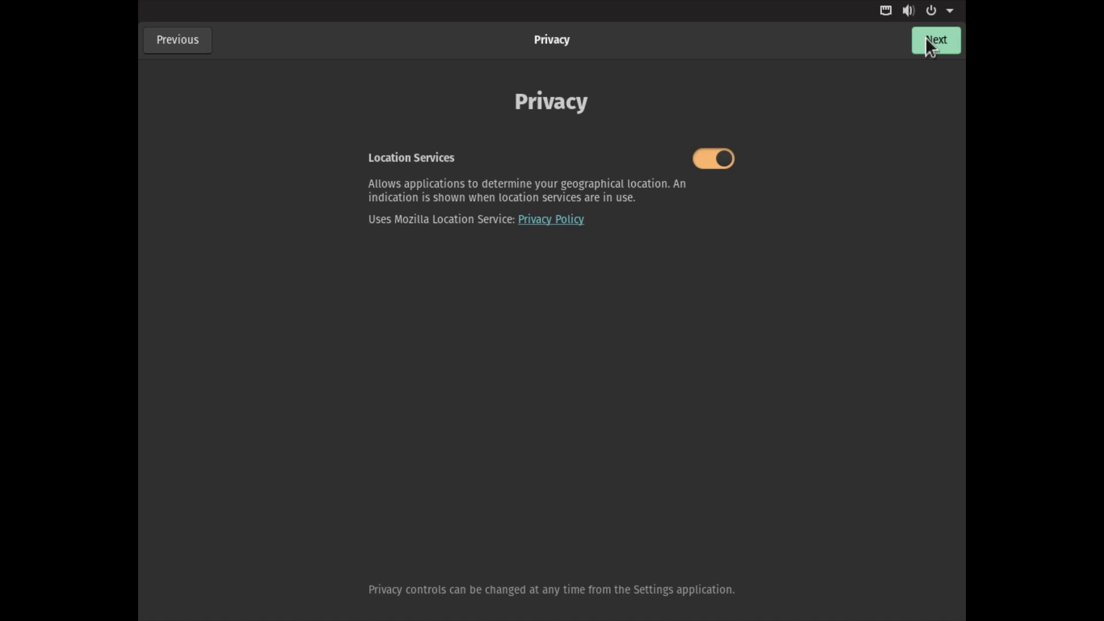
pyautogui.click(928, 45)
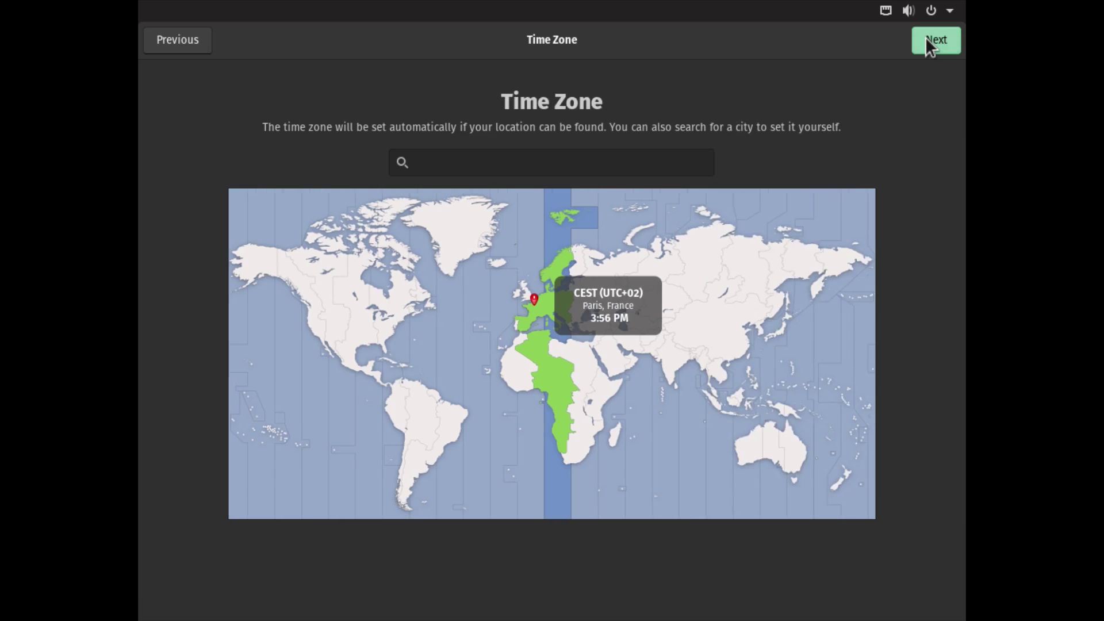
pyautogui.click(508, 165)
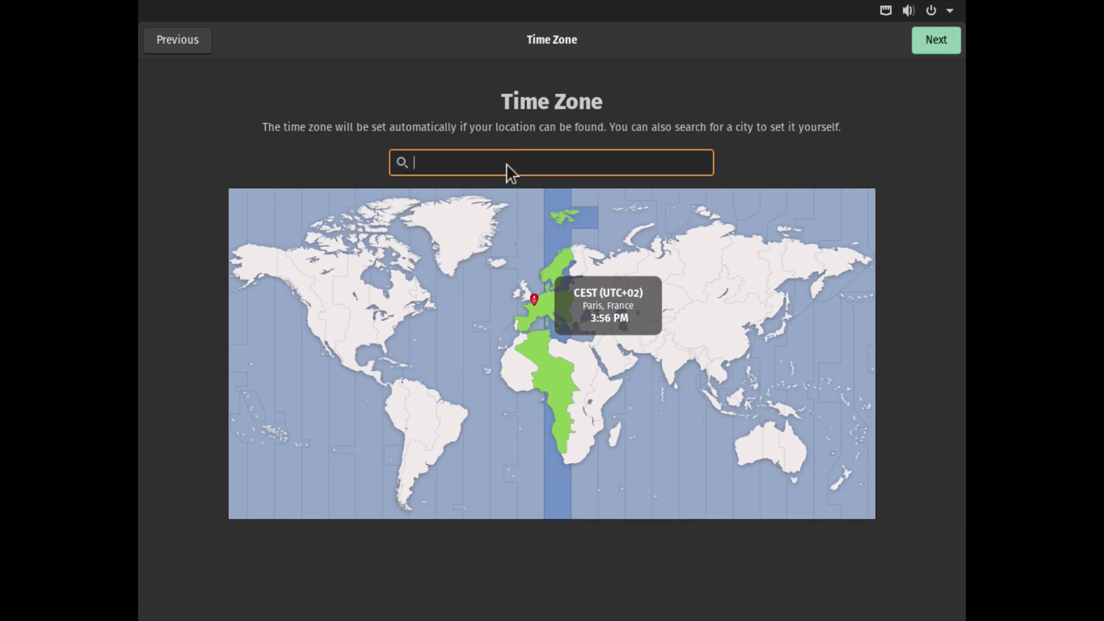
pyautogui.write('Zurich-Kloten, Switzerland')
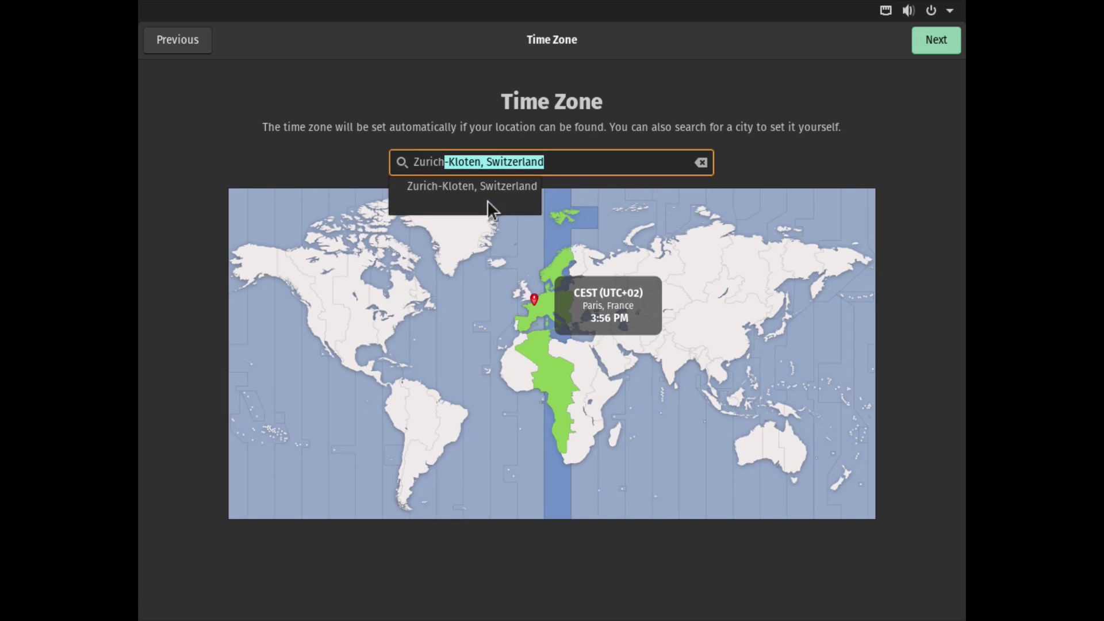
pyautogui.click(484, 182)
pyautogui.click(955, 39)
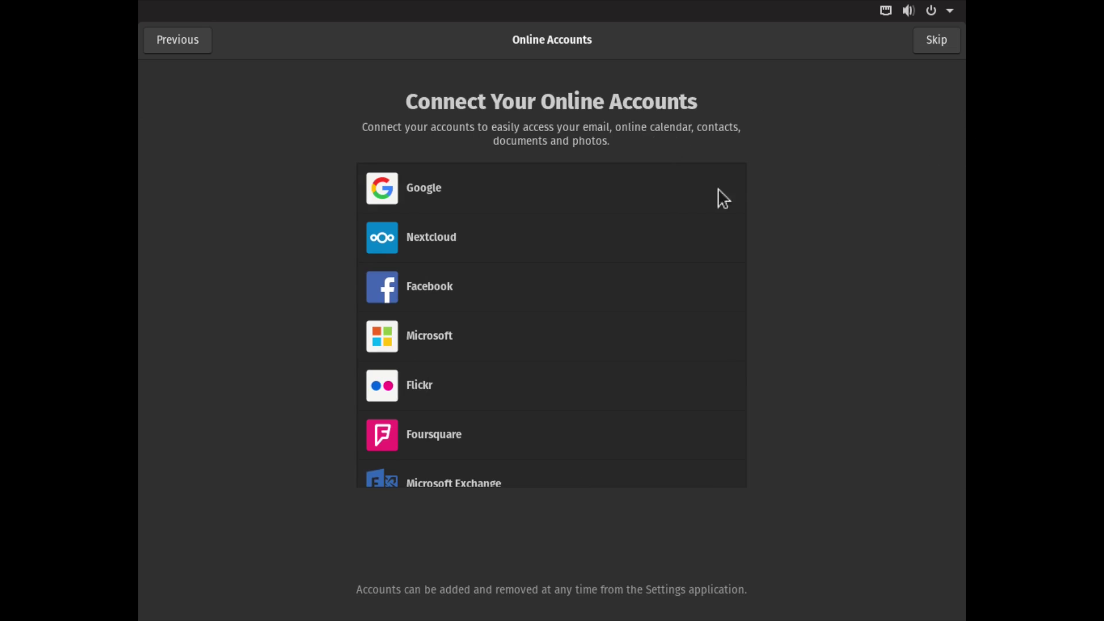
# - Skip online accounts and create the user account with full name, username and confirmed password
pyautogui.click(953, 39)
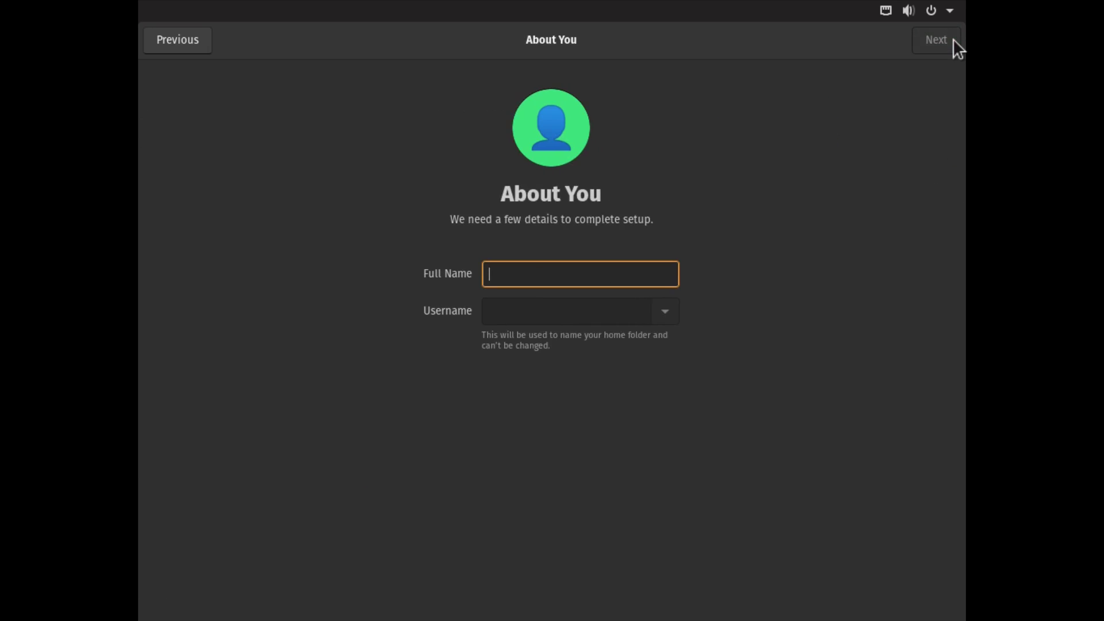
pyautogui.write('Ermanno Ferrari')
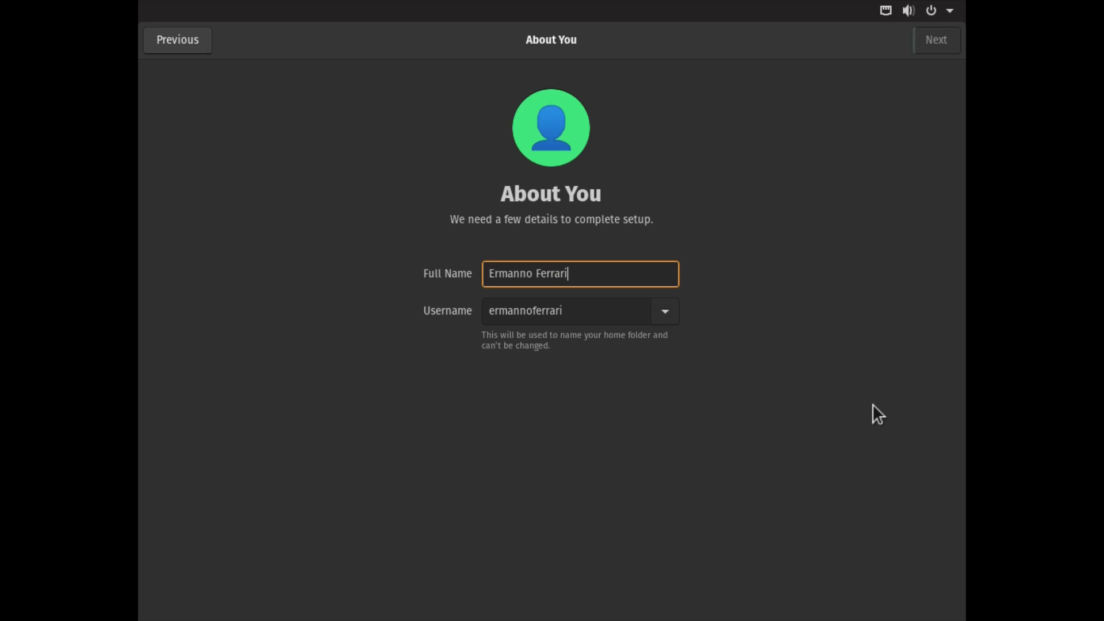
pyautogui.press('Tab')
pyautogui.write('ermanno')
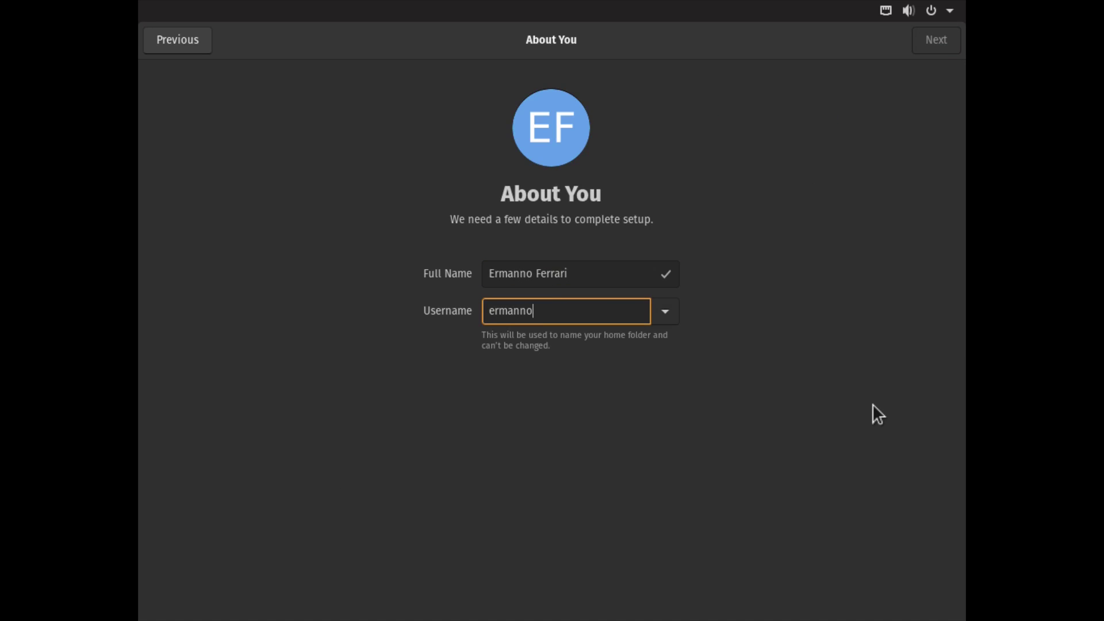
pyautogui.click(935, 35)
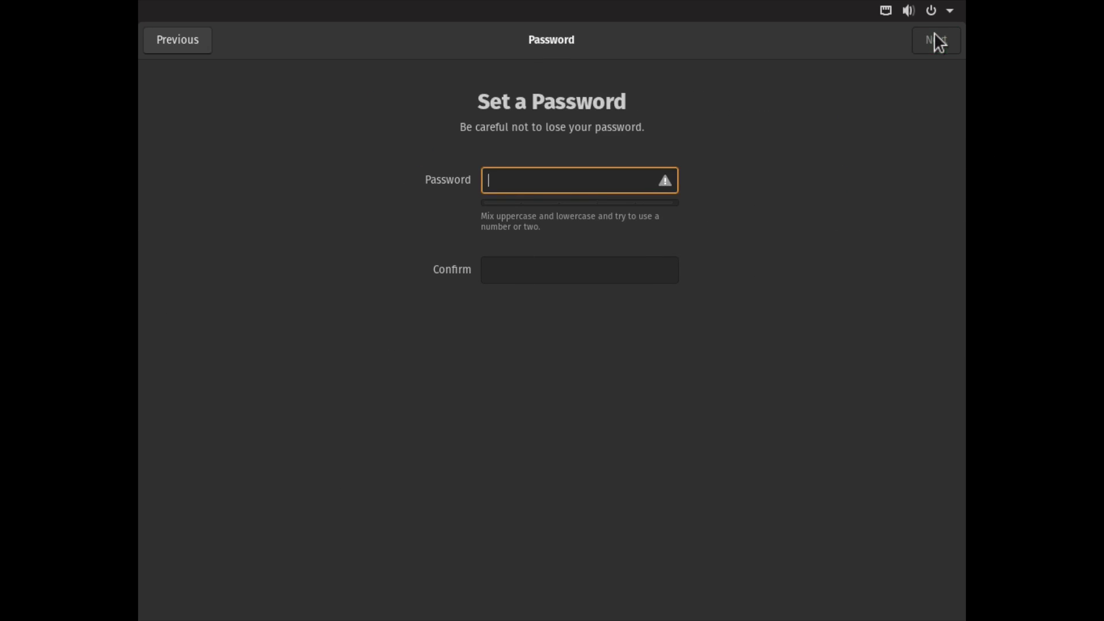
pyautogui.write('*********')
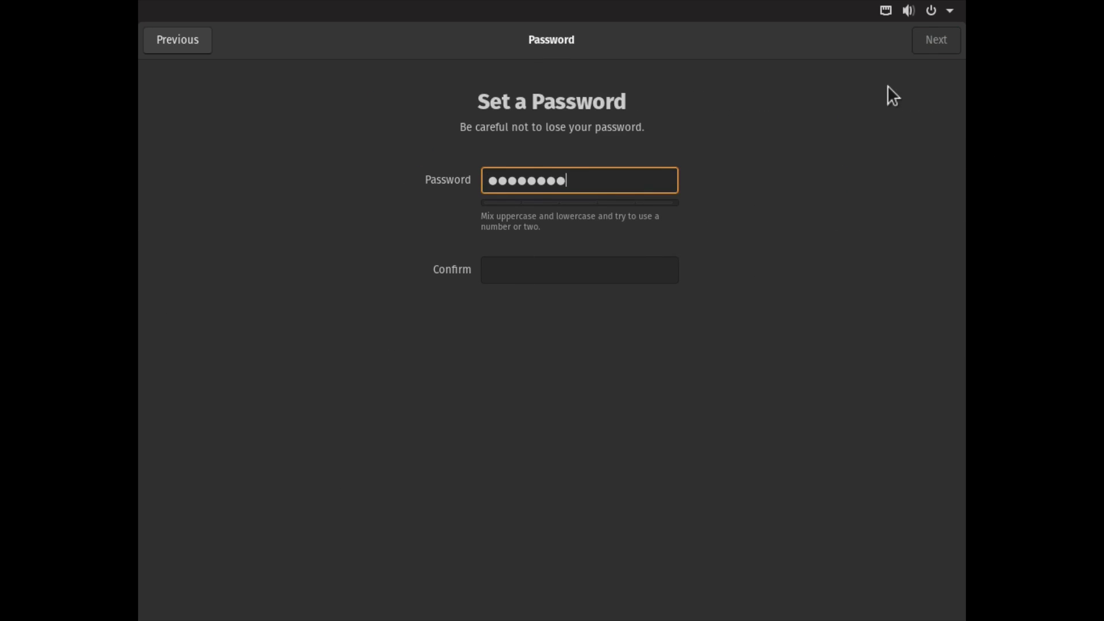
pyautogui.press('Tab')
pyautogui.write('*********')
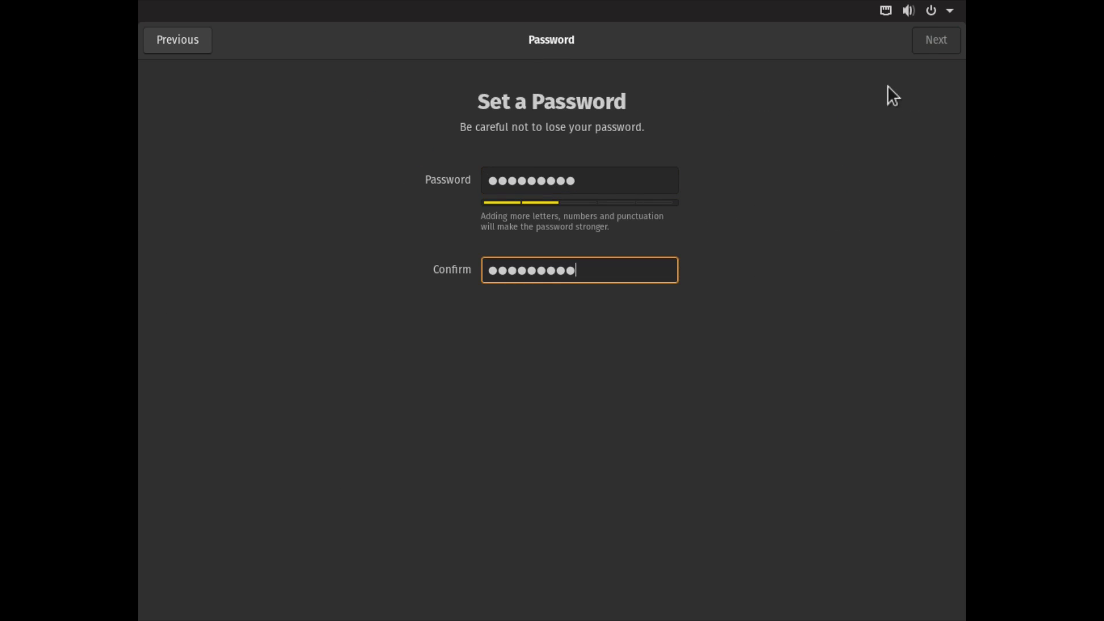
pyautogui.click(946, 43)
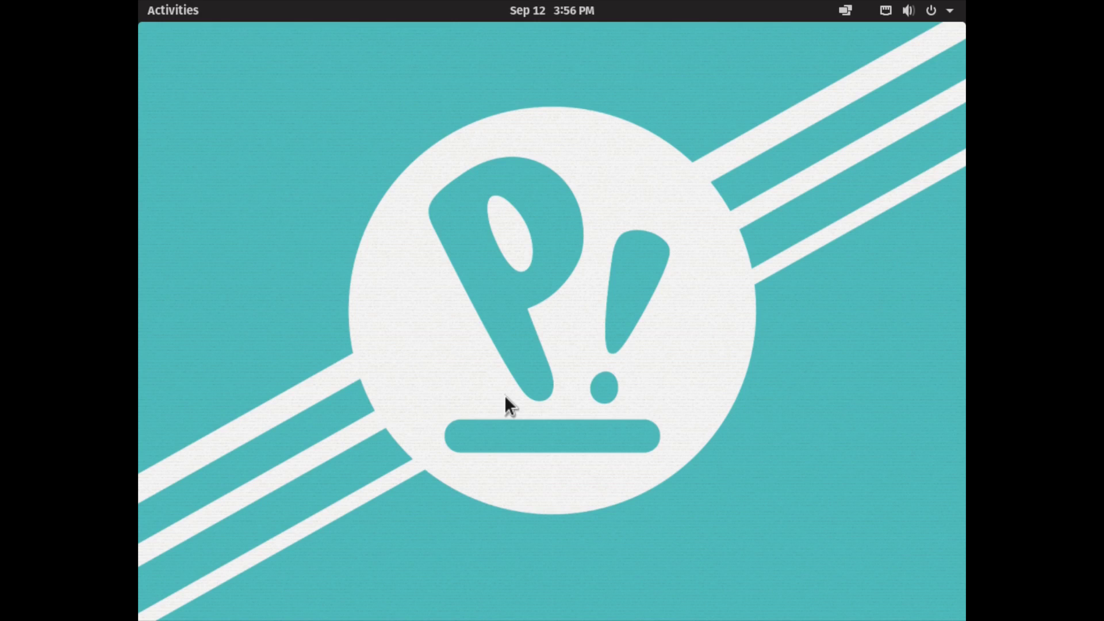
# - Through desktop Display Settings, apply and keep 1920 × 1080 (16:9) at 60.00 Hz, then close Settings
pyautogui.rightClick(591, 153)
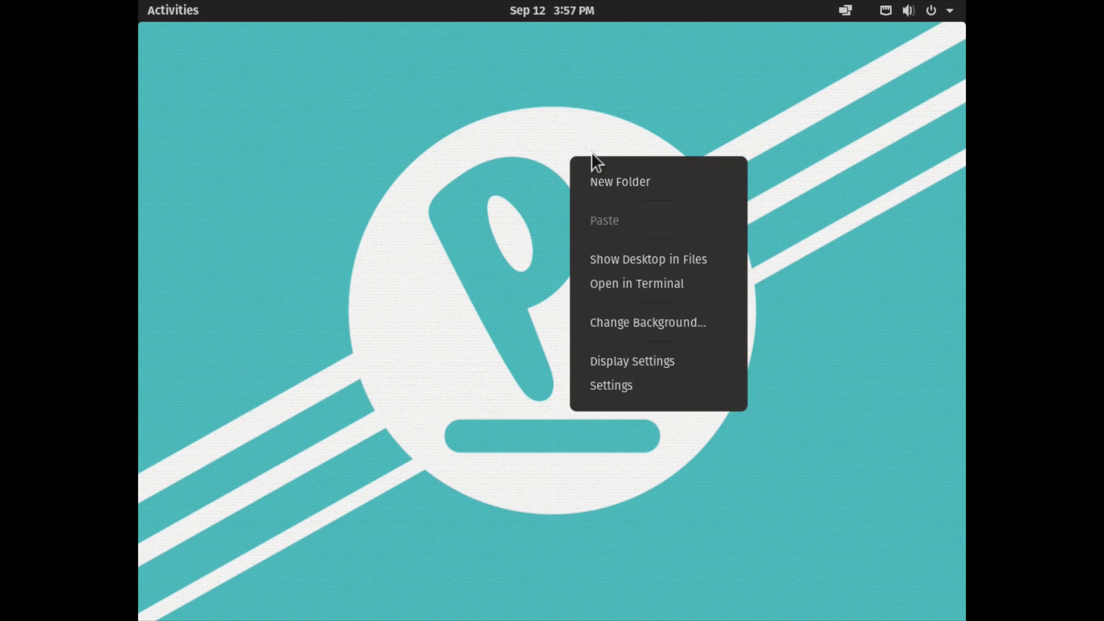
pyautogui.click(613, 361)
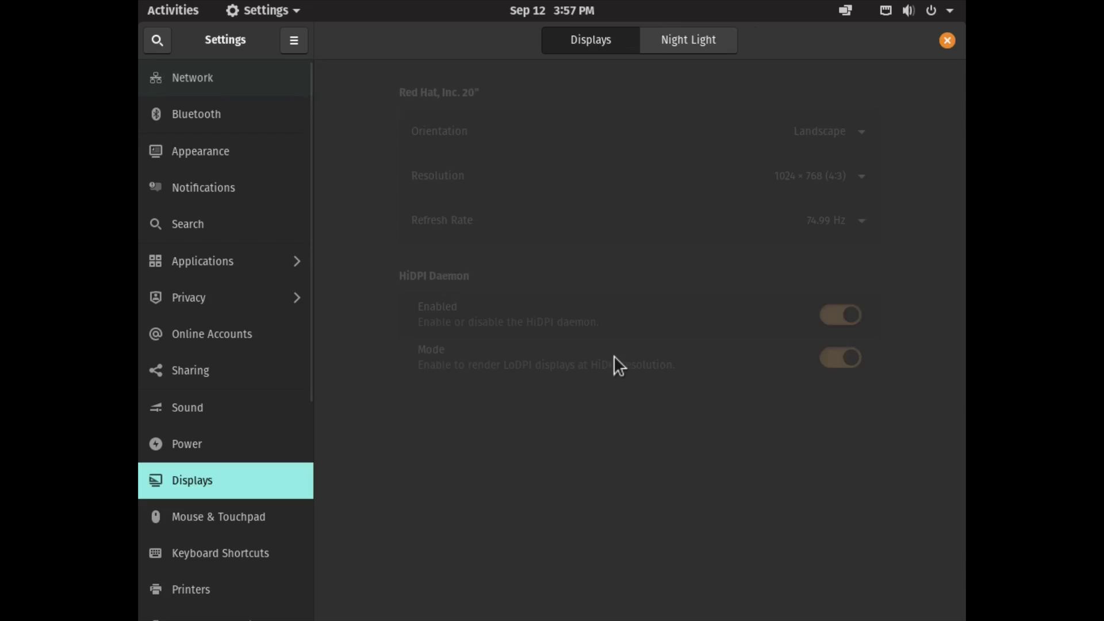
pyautogui.click(813, 174)
pyautogui.scroll(-2, 882, 392)
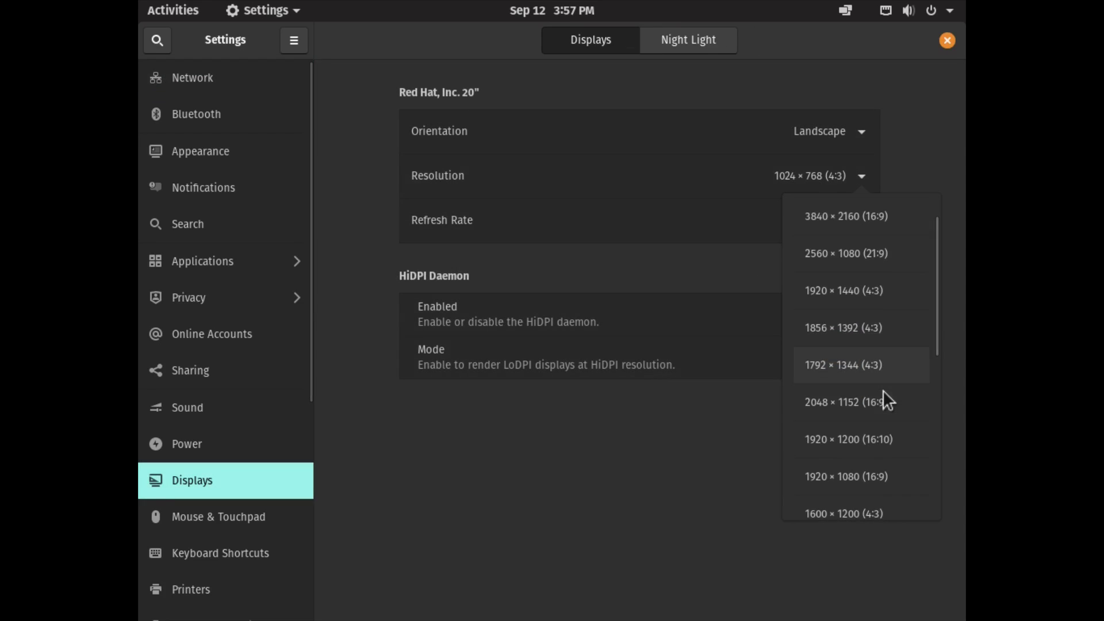
pyautogui.click(857, 463)
pyautogui.click(833, 215)
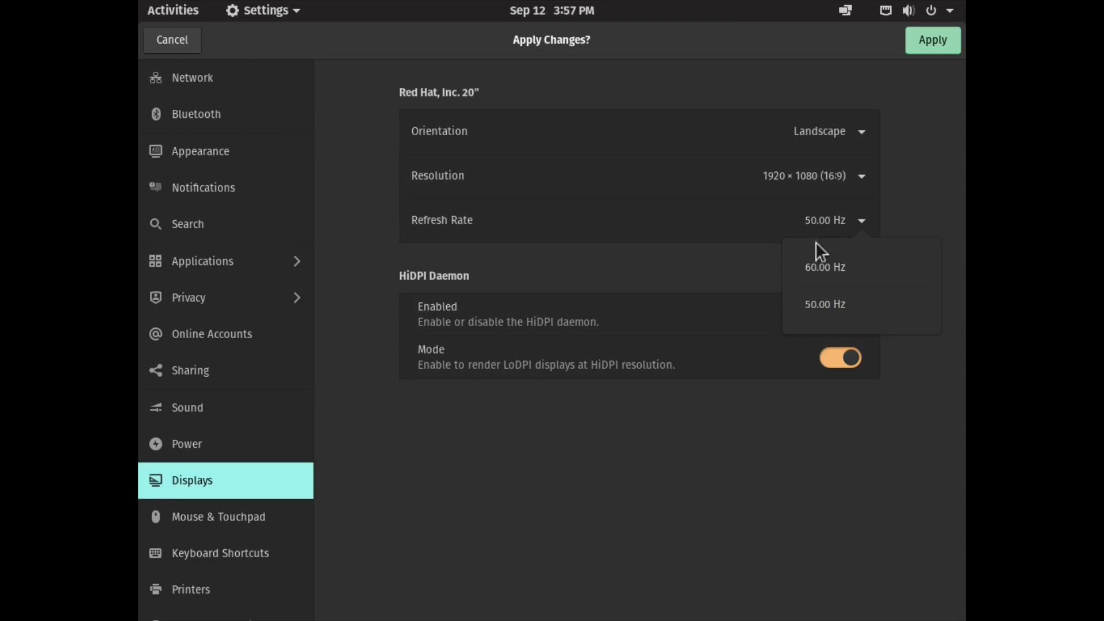
pyautogui.click(817, 242)
pyautogui.click(923, 51)
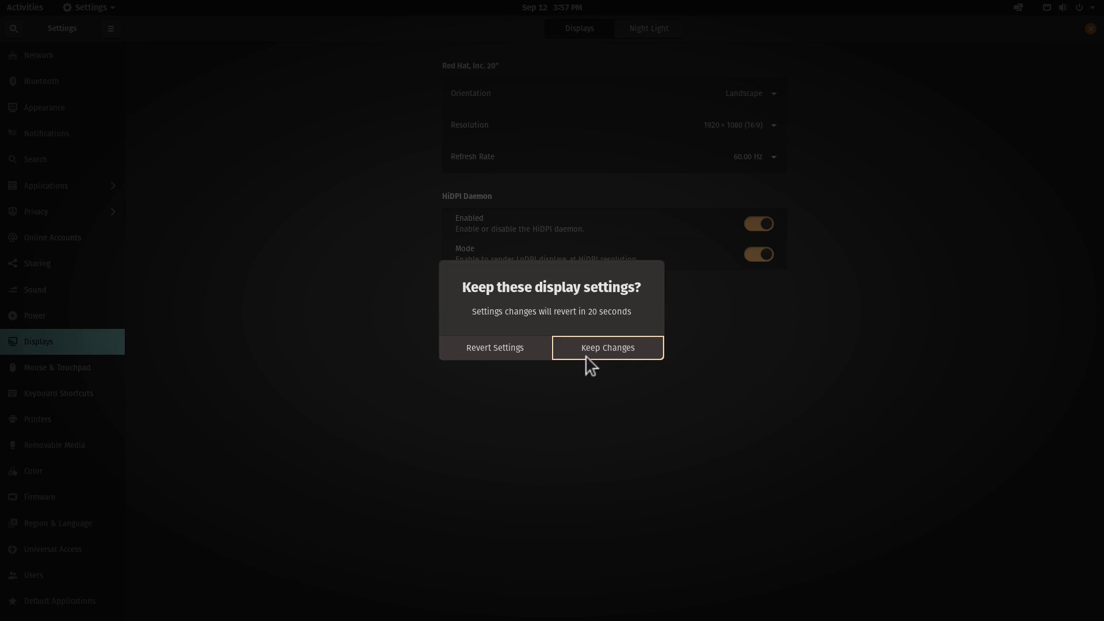
pyautogui.click(585, 355)
pyautogui.click(1089, 29)
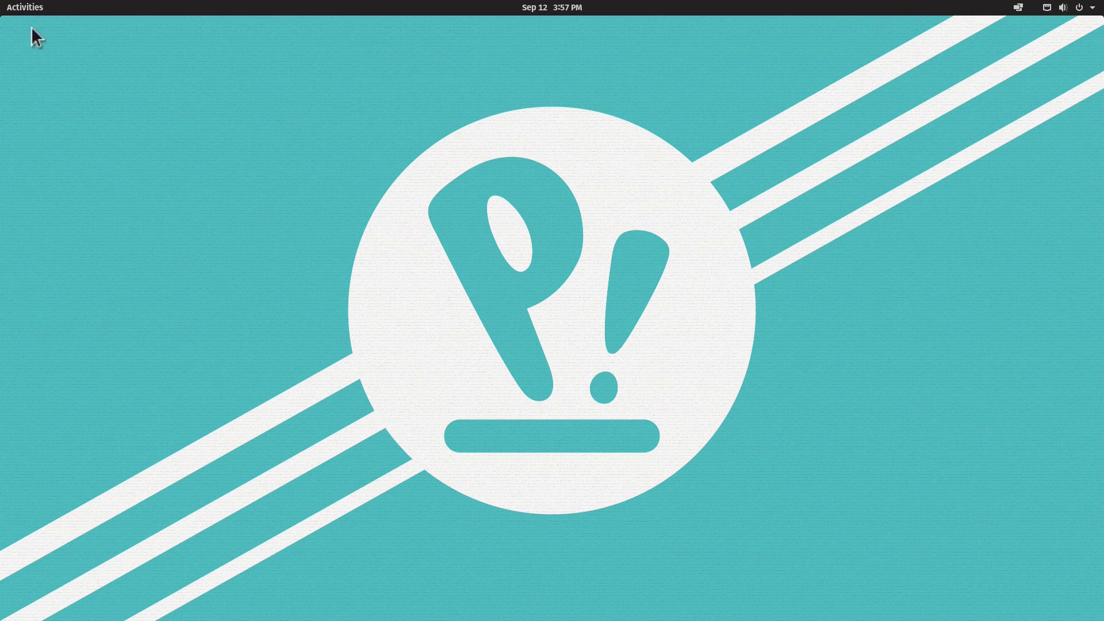
# - Browse the applications grid, briefly opening the System and Utilities folders
pyautogui.click(21, 7)
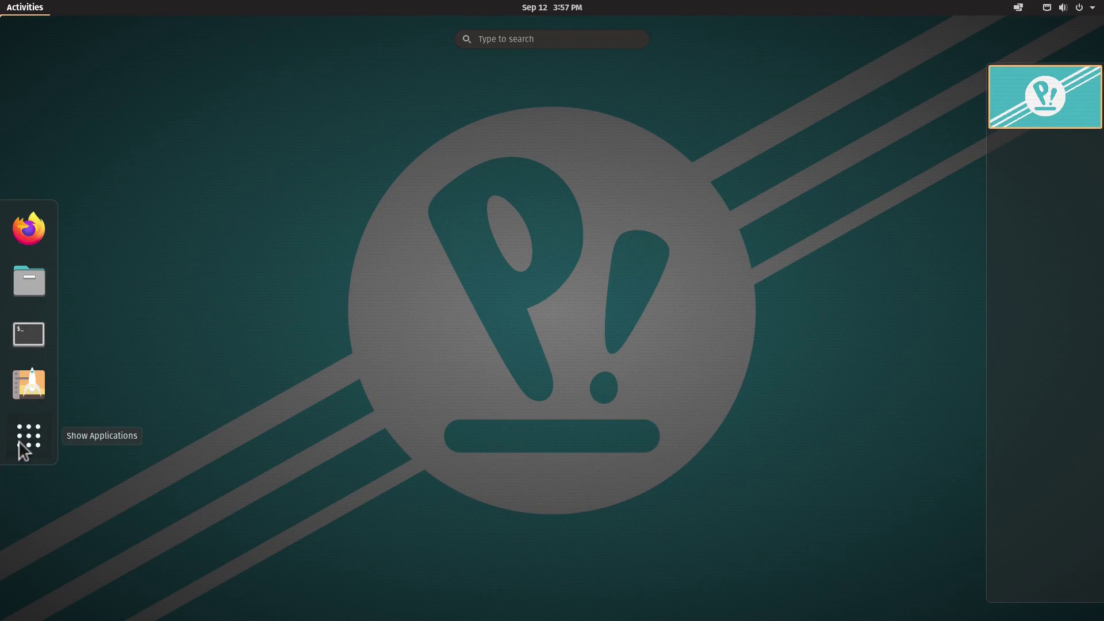
pyautogui.click(23, 451)
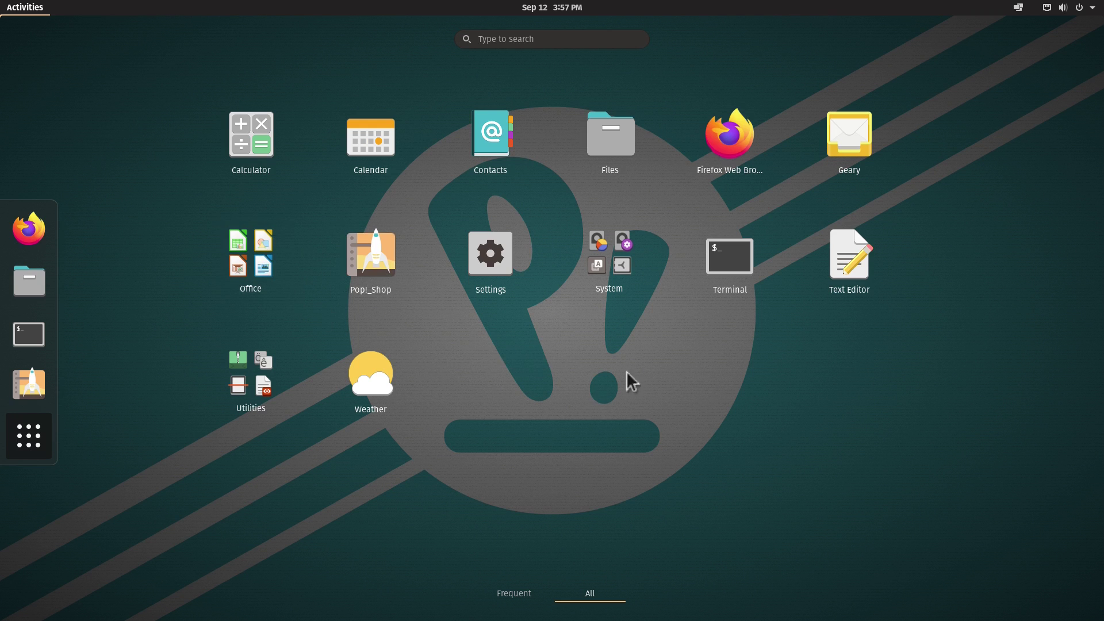
pyautogui.click(607, 271)
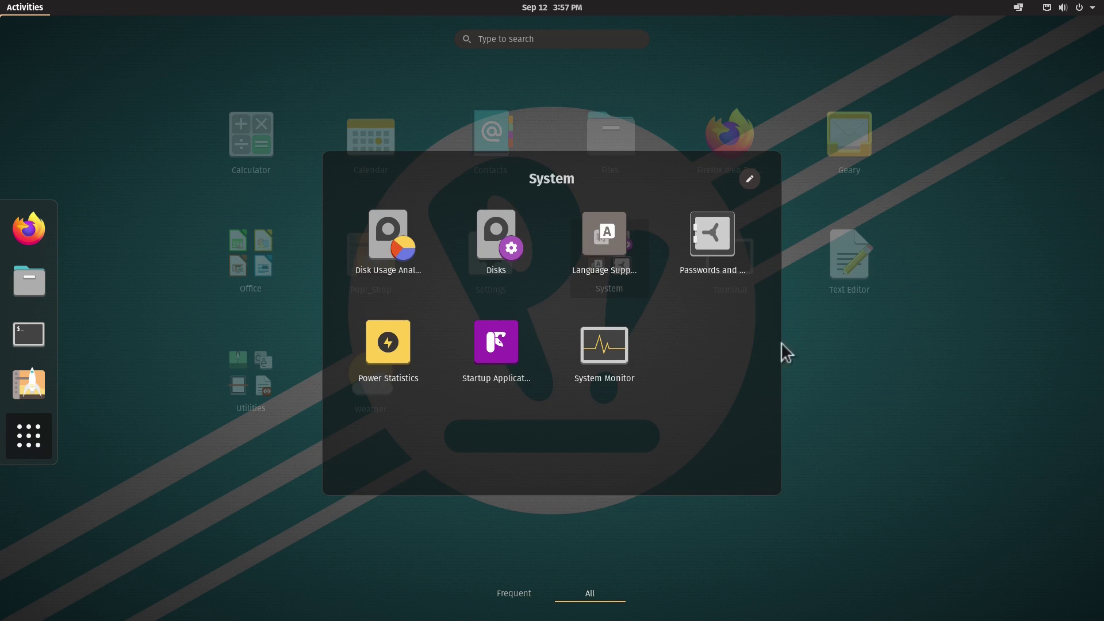
pyautogui.click(878, 365)
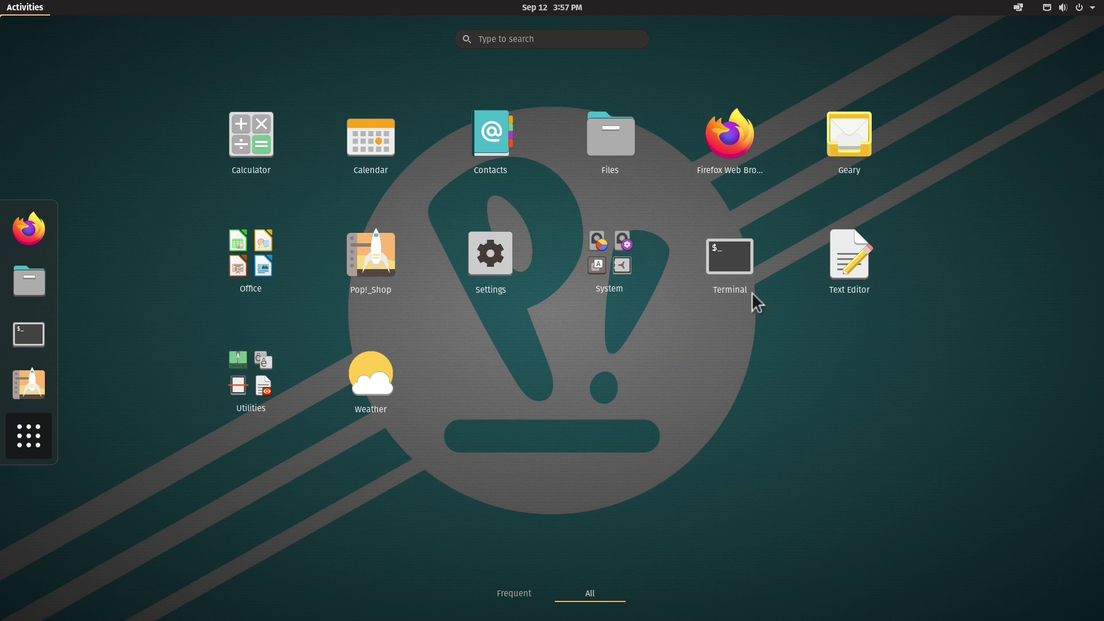
pyautogui.click(269, 377)
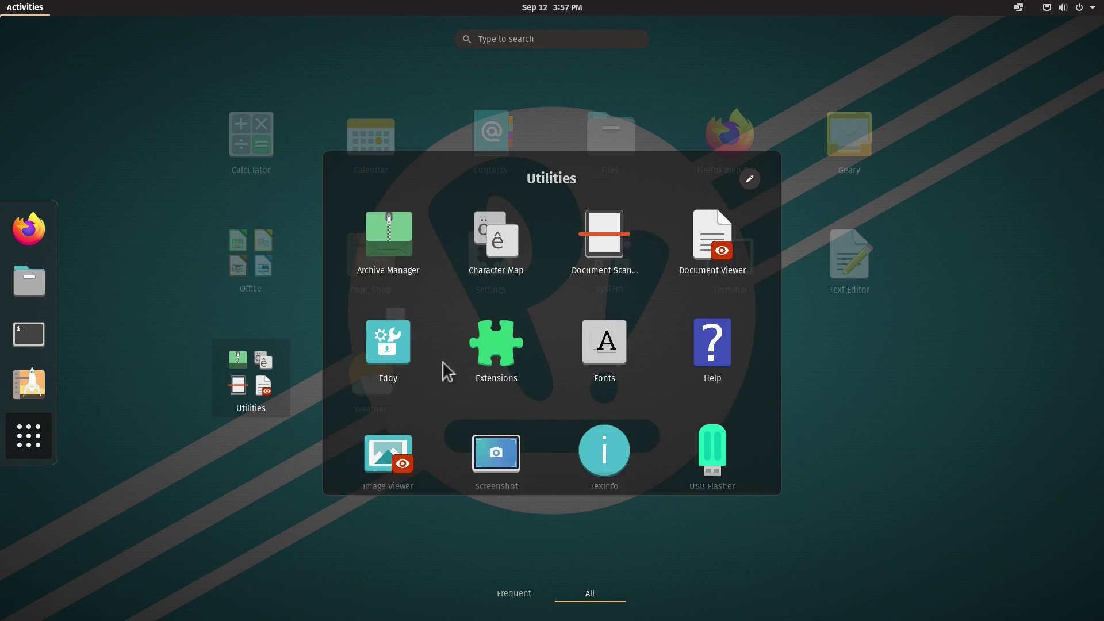
pyautogui.scroll(-1, 561, 342)
pyautogui.click(974, 391)
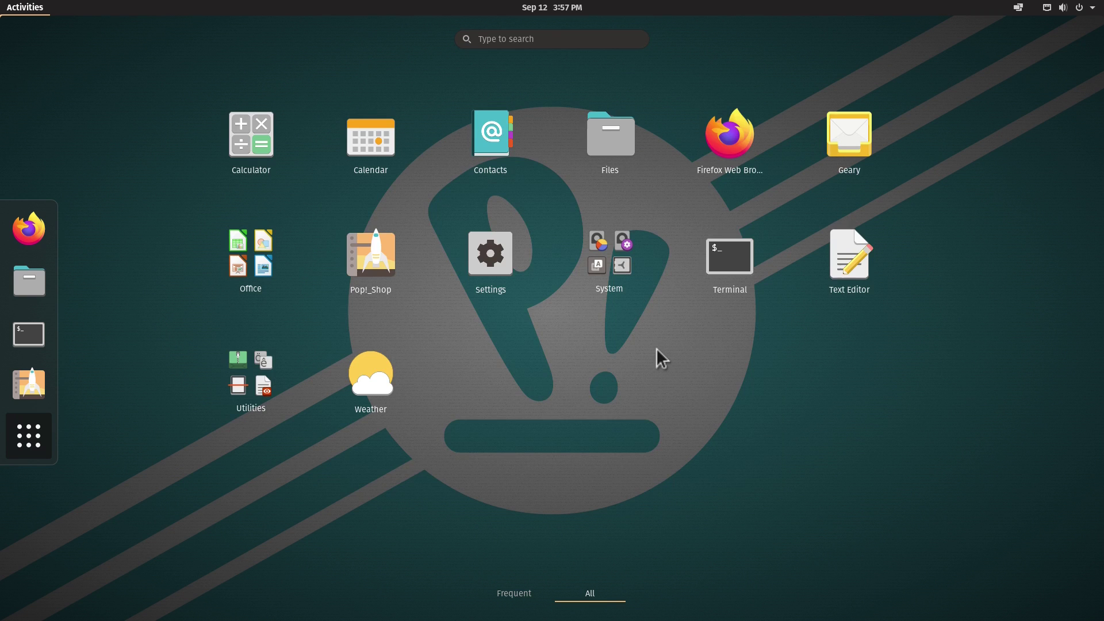
# - Launch Terminal, enlarge its window and text, and run uname -r showing 5.4.0-7642-generic
pyautogui.click(735, 248)
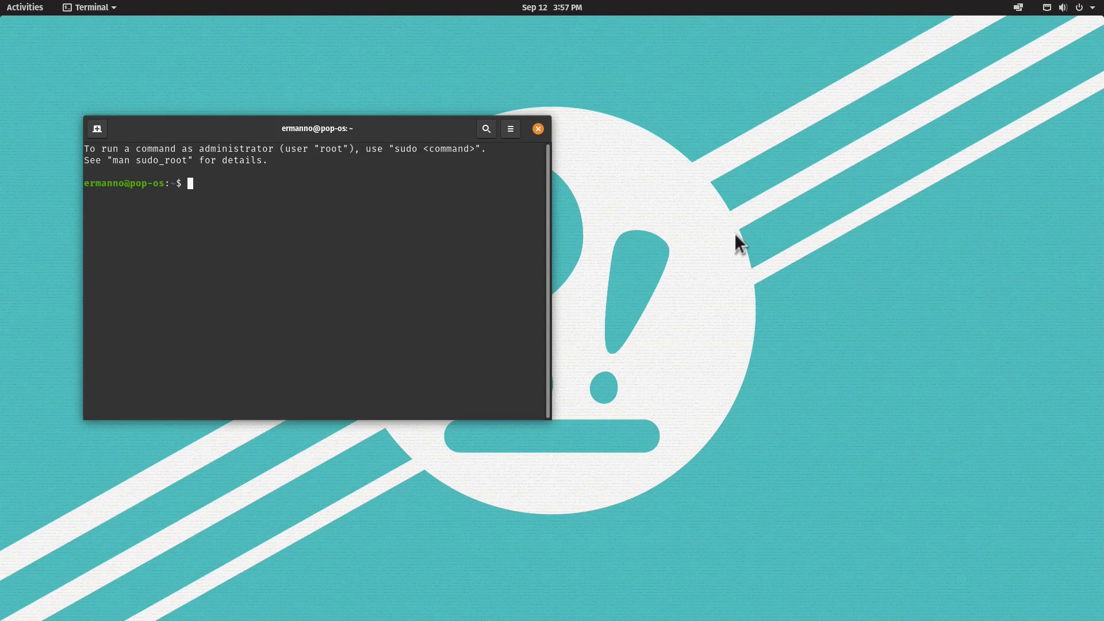
pyautogui.moveTo(322, 118); pyautogui.dragTo(437, 115)
pyautogui.hotkey('ctrl', '+')
pyautogui.hotkey('ctrl', '+')
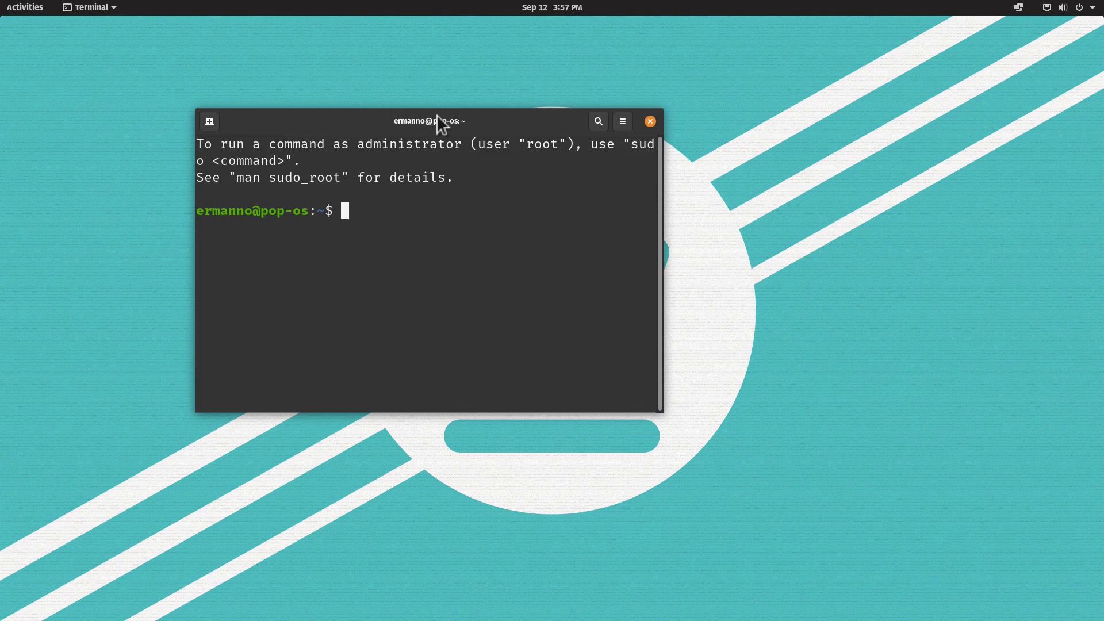
pyautogui.moveTo(651, 405); pyautogui.dragTo(945, 532)
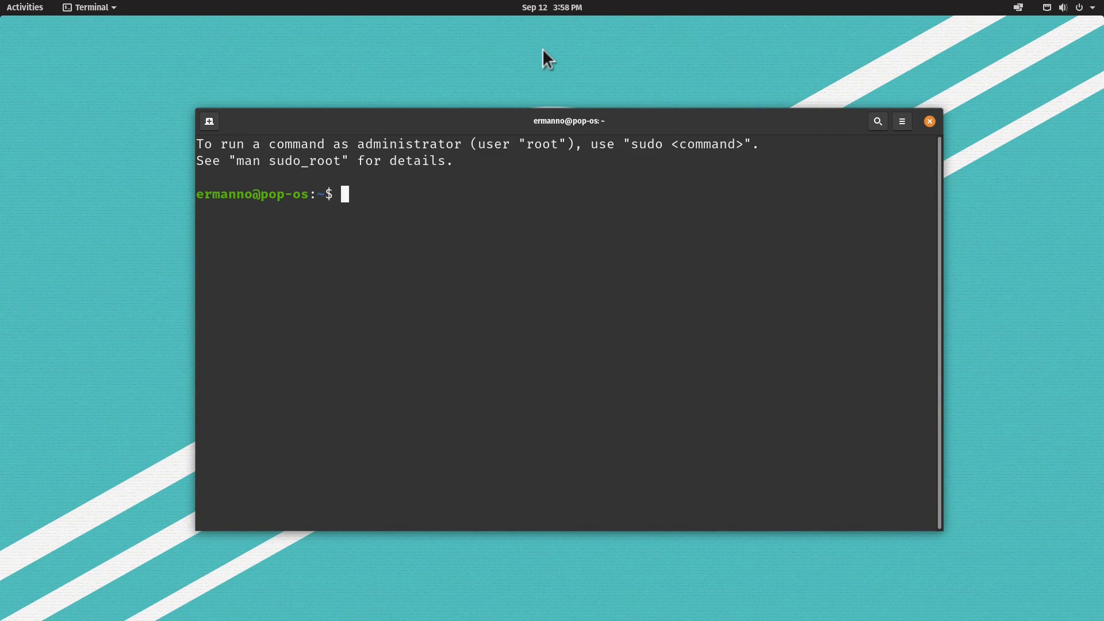
pyautogui.write('uname -r')
pyautogui.press('Return')
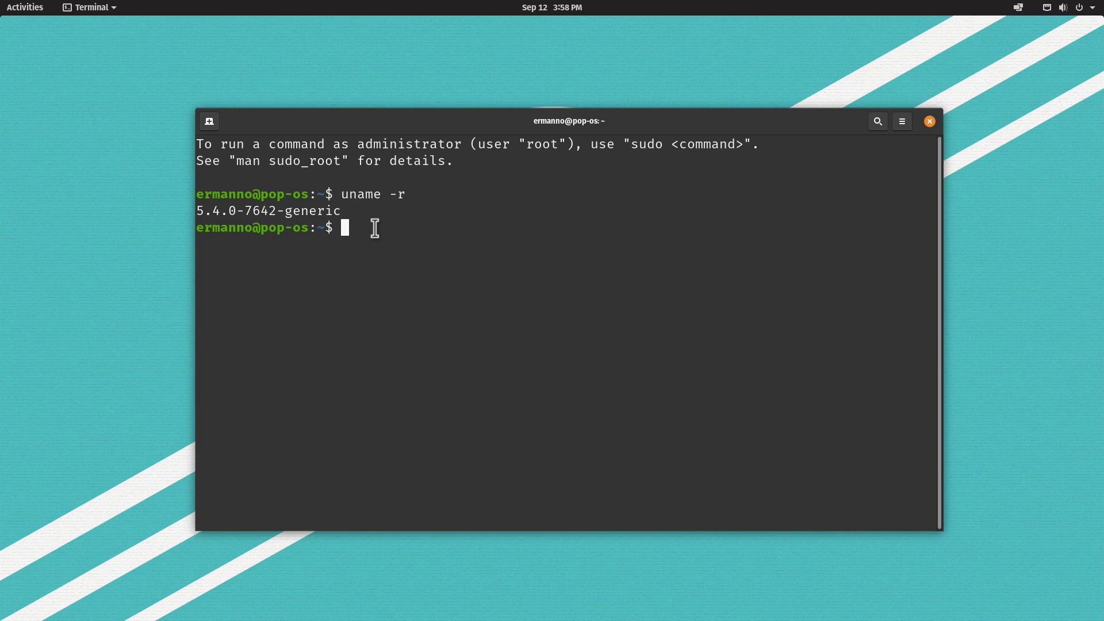
# - Run sudo apt update with the administrator password, finding 49 upgradable packages
pyautogui.write('sudo apt update')
pyautogui.press('Return')
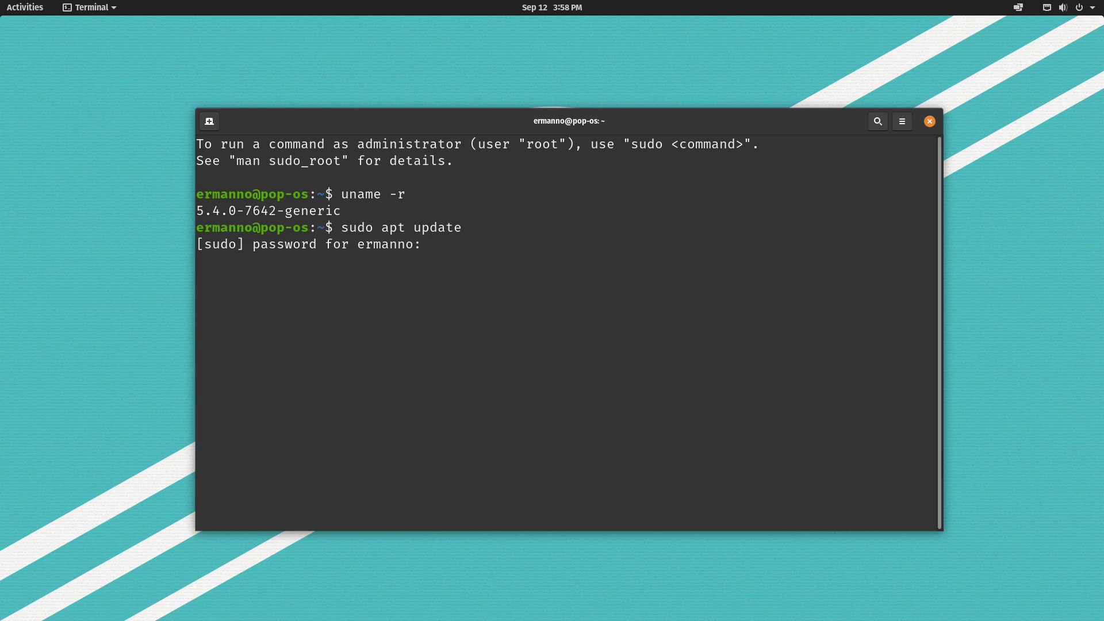
pyautogui.press('Return')
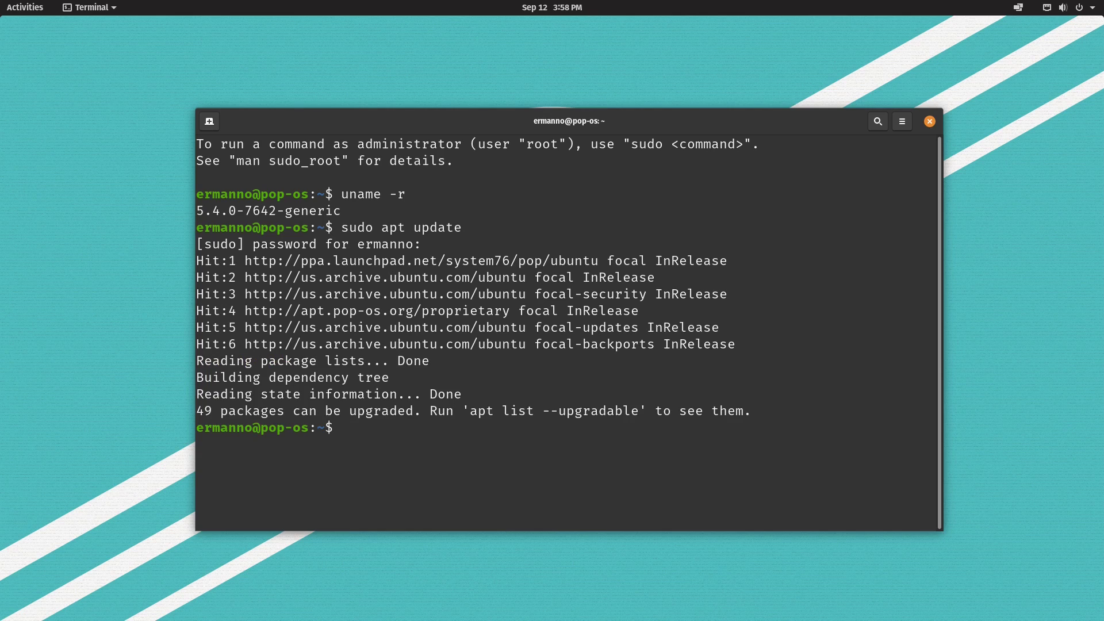
# - Turn the recalled command into sudo apt upgrade and confirm downloading the 76.5 MB
pyautogui.press('Up')
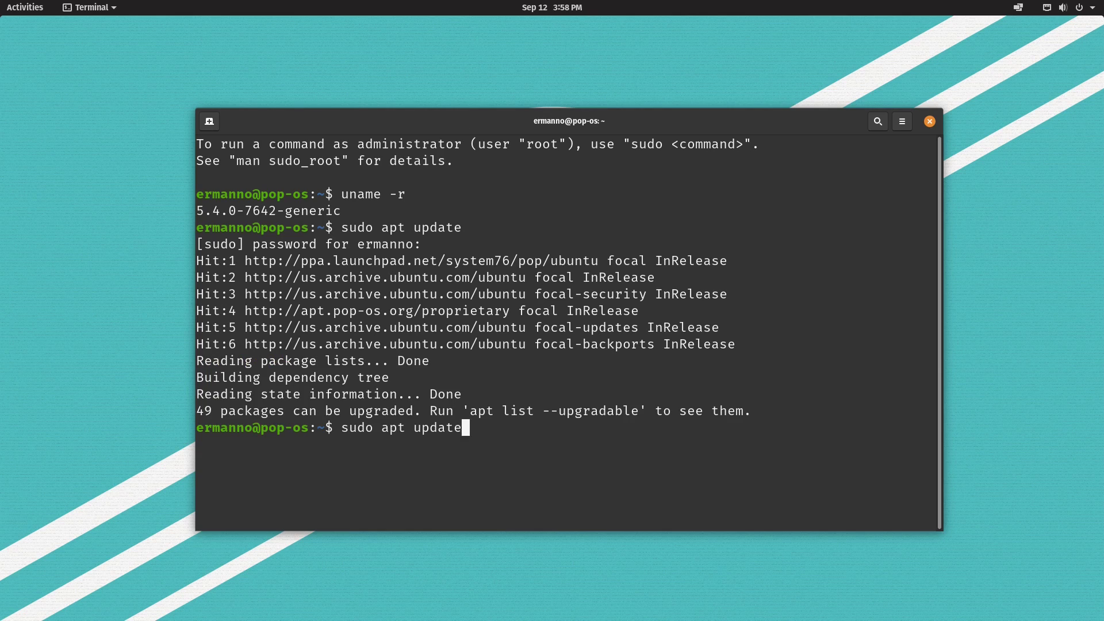
pyautogui.press('BackSpace')
pyautogui.press('BackSpace')
pyautogui.press('BackSpace')
pyautogui.press('BackSpace')
pyautogui.write('grade')
pyautogui.press('Return')
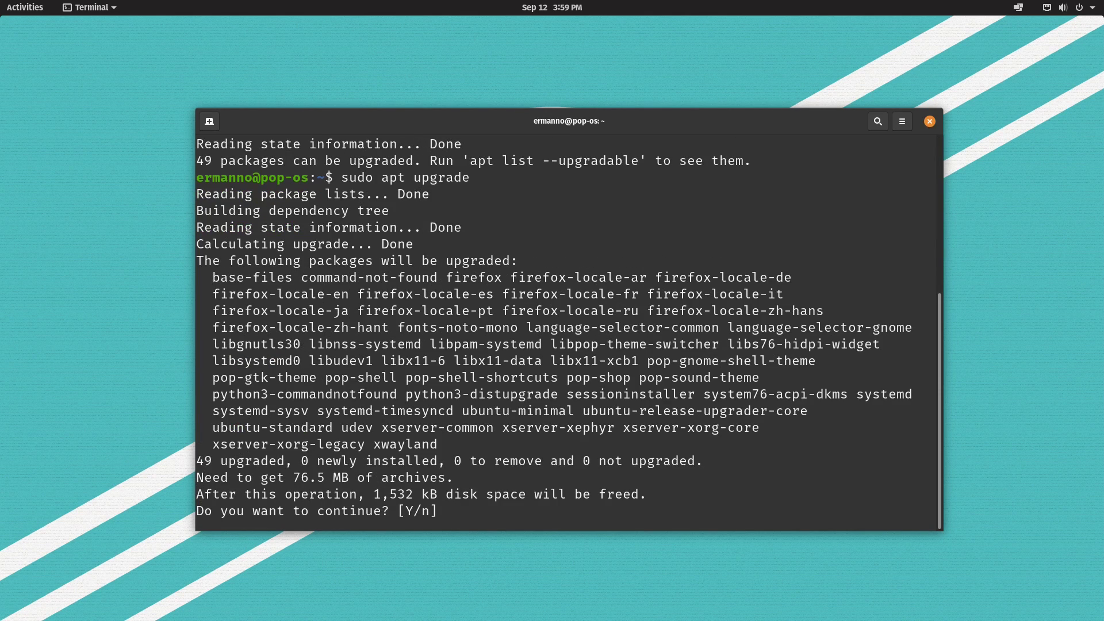
pyautogui.press('Return')
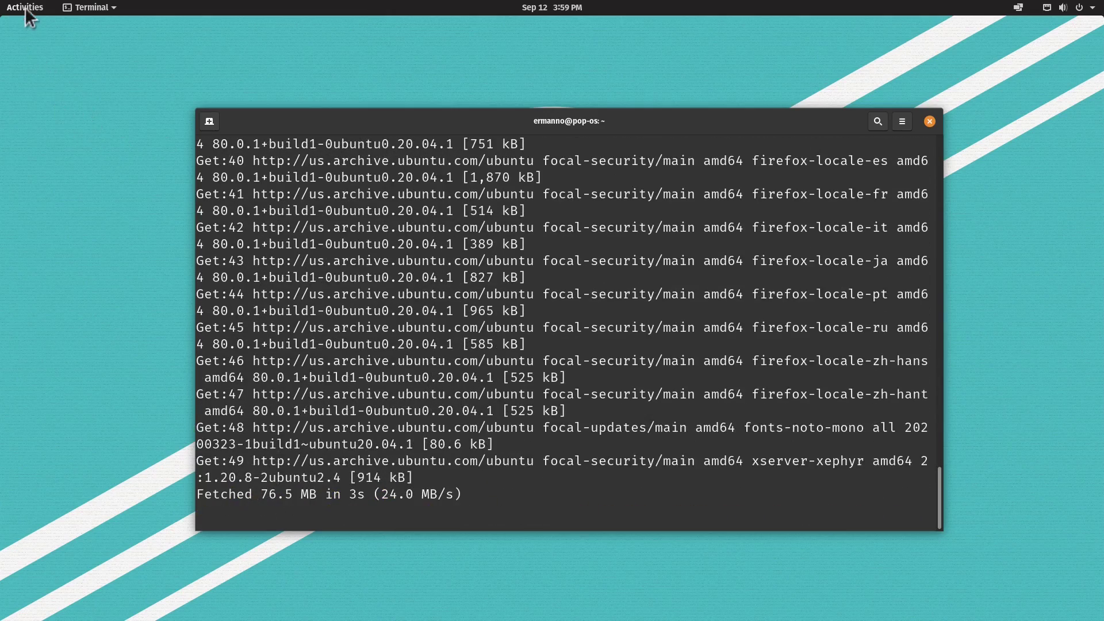
# - Launch Files from the applications grid, showing the Home folder
pyautogui.click(26, 7)
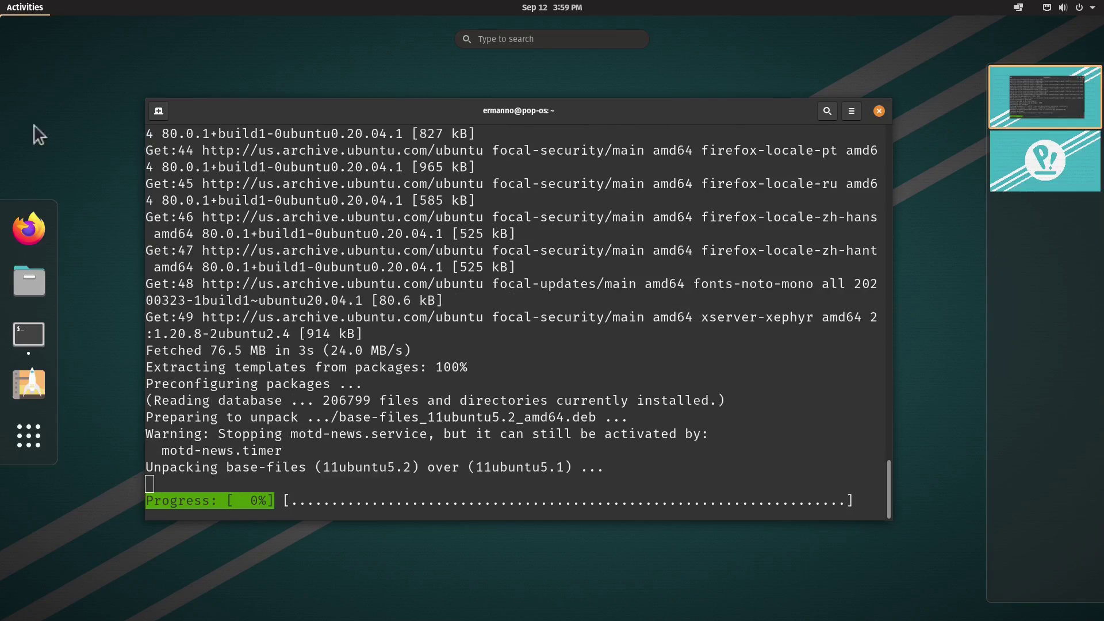
pyautogui.click(29, 441)
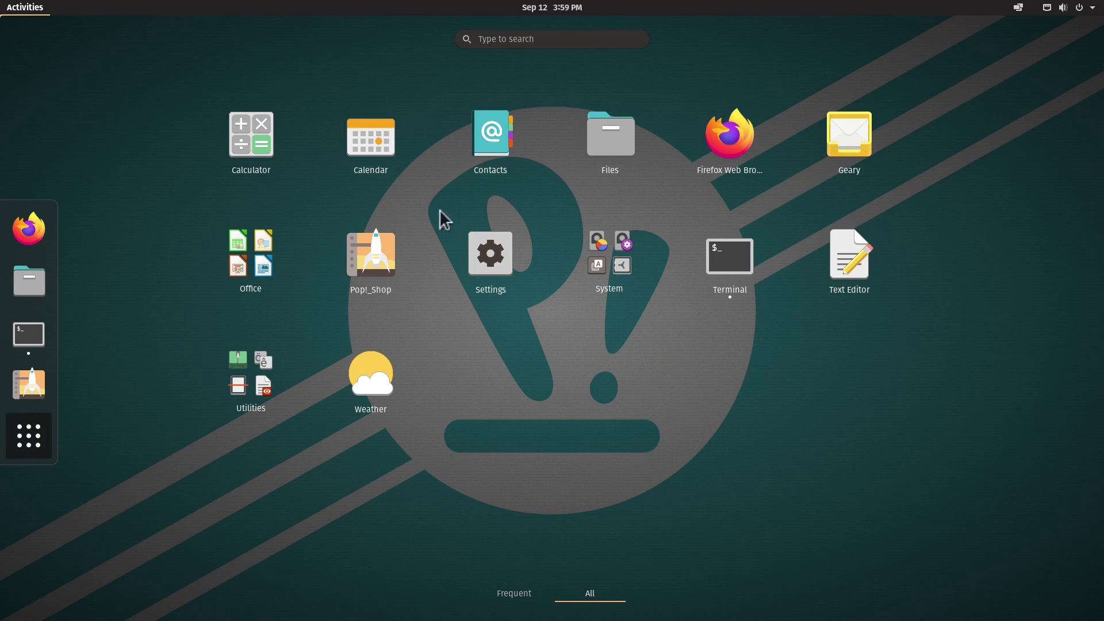
pyautogui.click(609, 138)
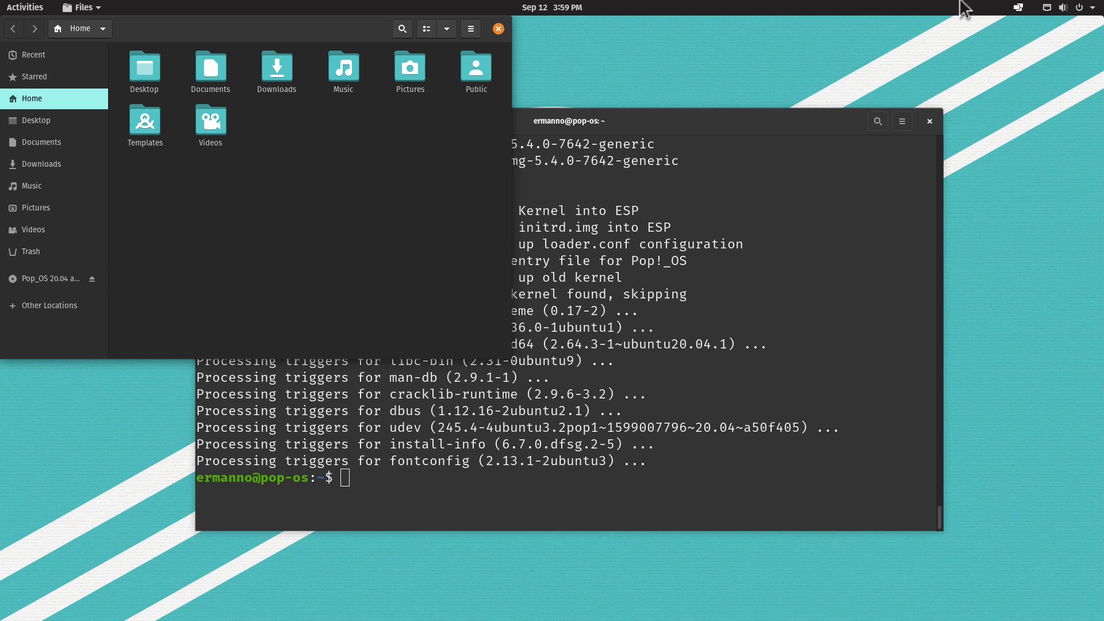
# - Launch the Firefox browser from the activities overview
pyautogui.click(1018, 7)
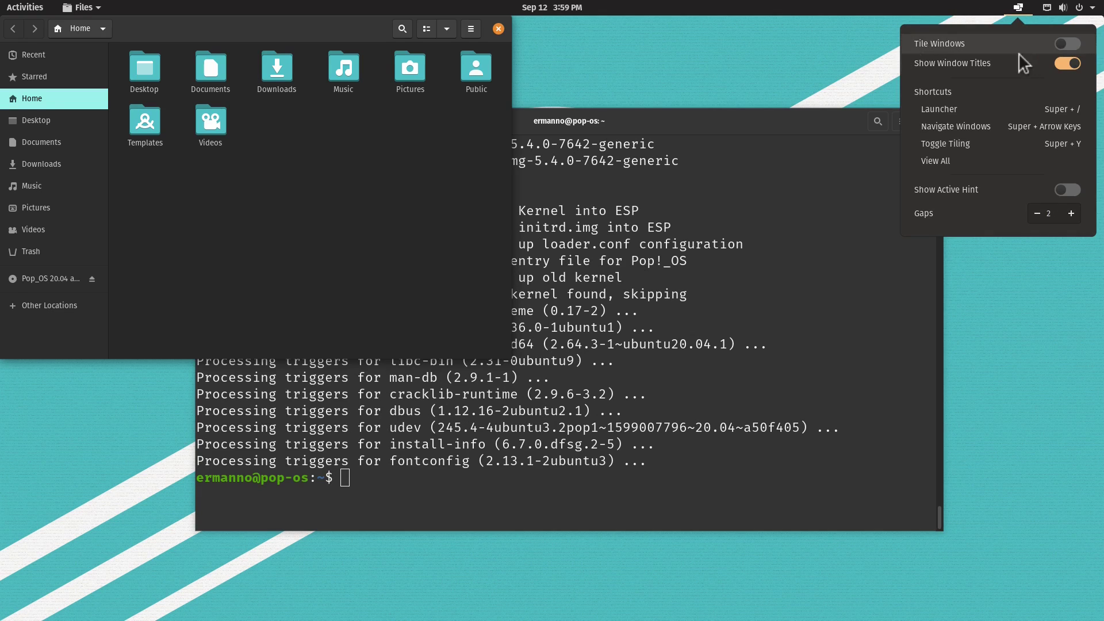
pyautogui.click(872, 10)
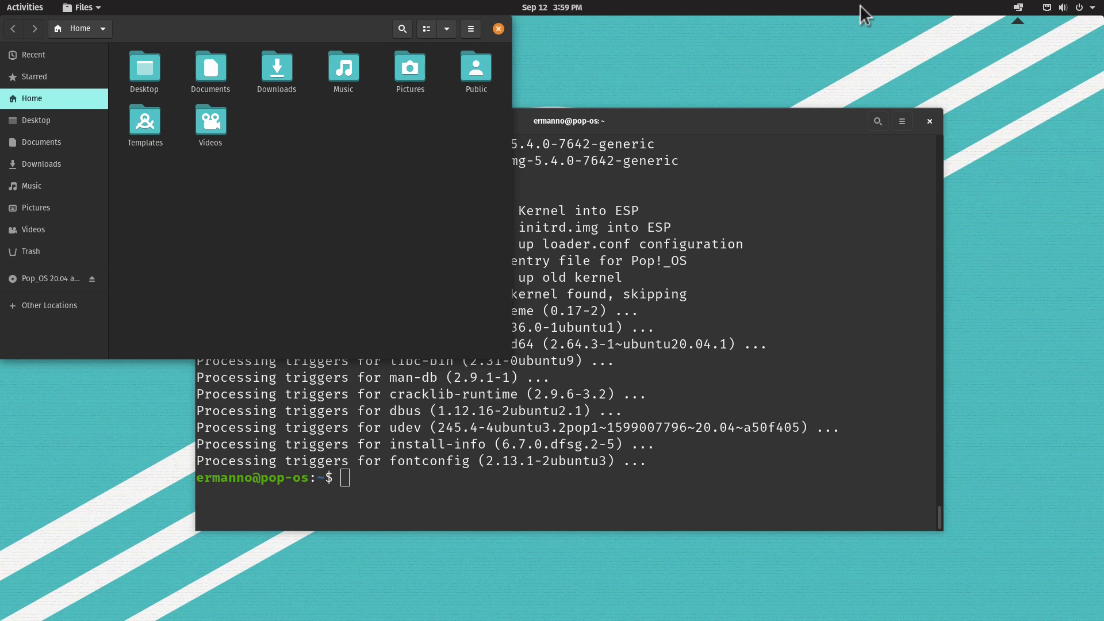
pyautogui.click(23, 8)
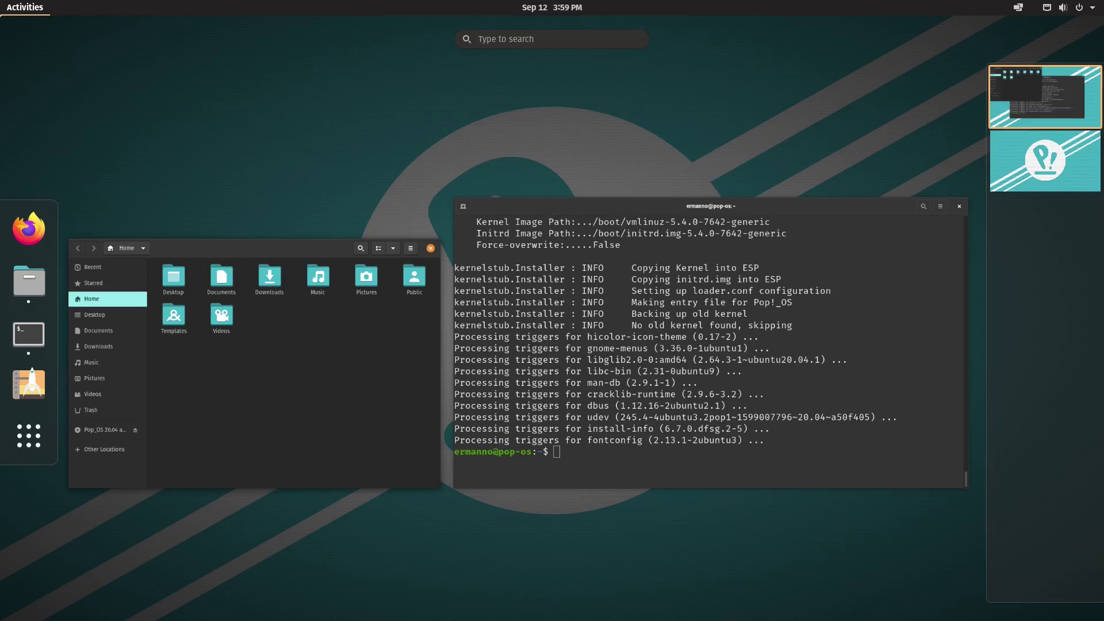
pyautogui.click(29, 229)
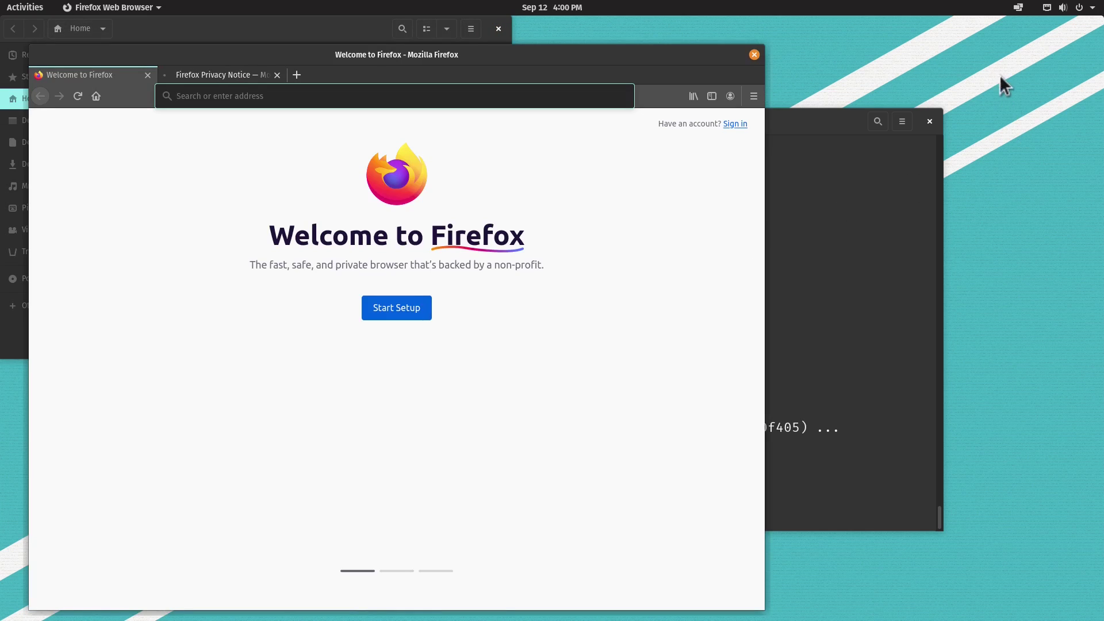
# - Turn on Tile Windows and adjust the gaps up to 7 and back down to 2
pyautogui.click(1017, 9)
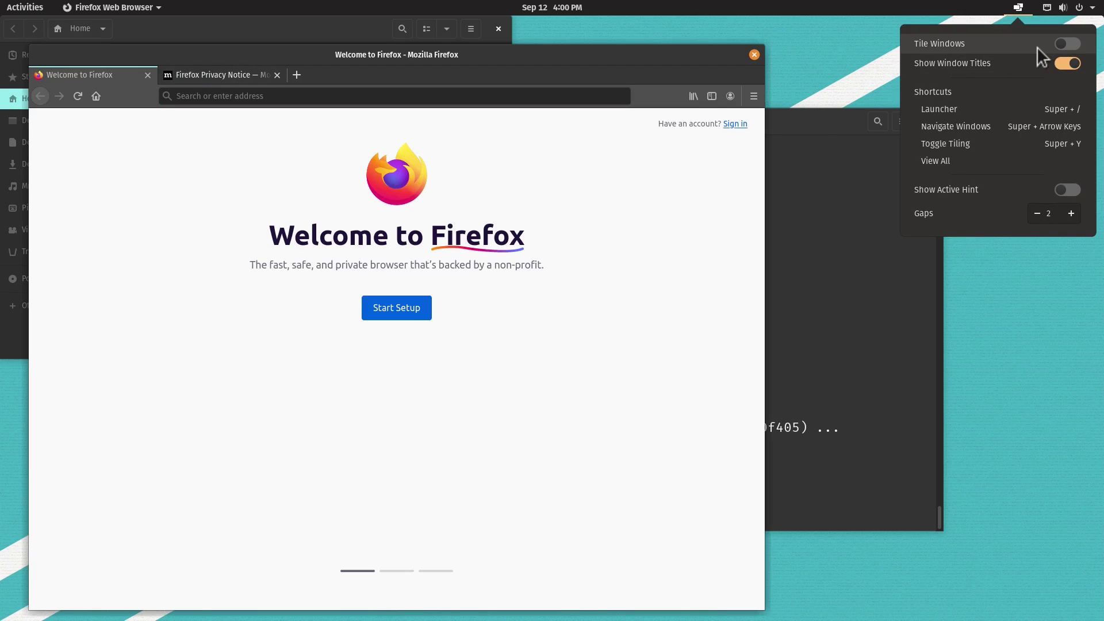
pyautogui.click(1068, 45)
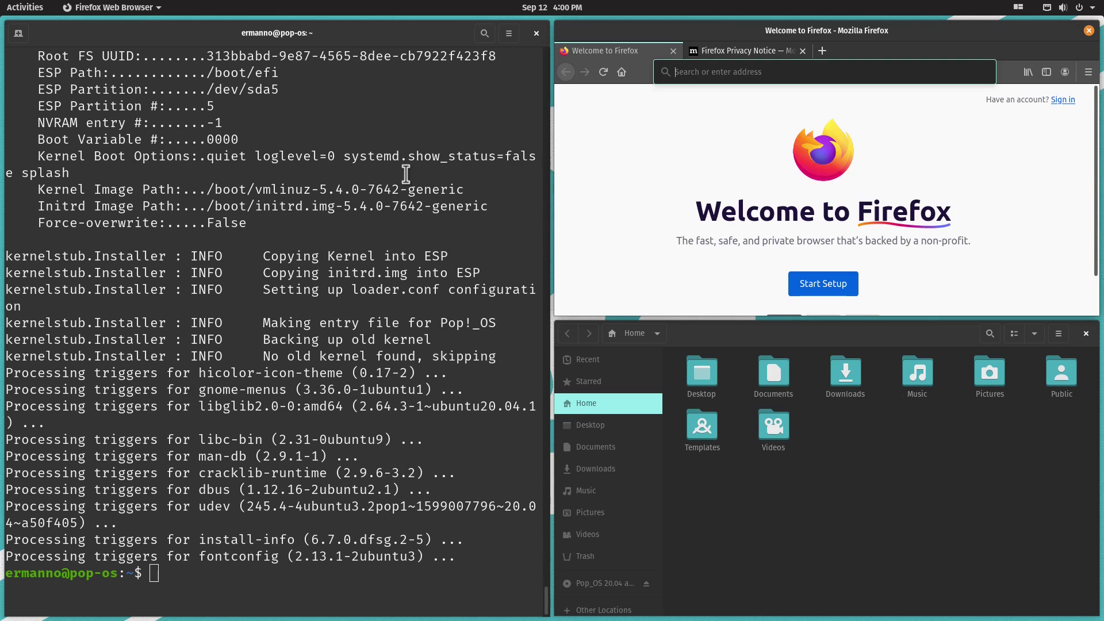
pyautogui.click(1019, 8)
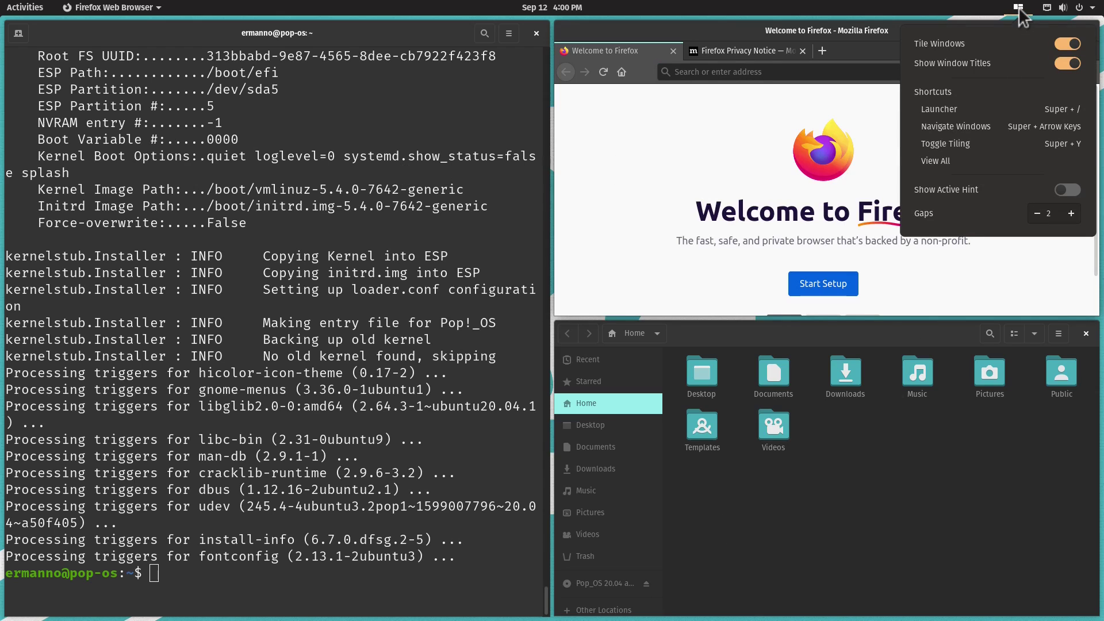
pyautogui.click(1072, 213)
pyautogui.click(1072, 213)
pyautogui.click(1072, 213)
pyautogui.click(1071, 213)
pyautogui.click(1071, 212)
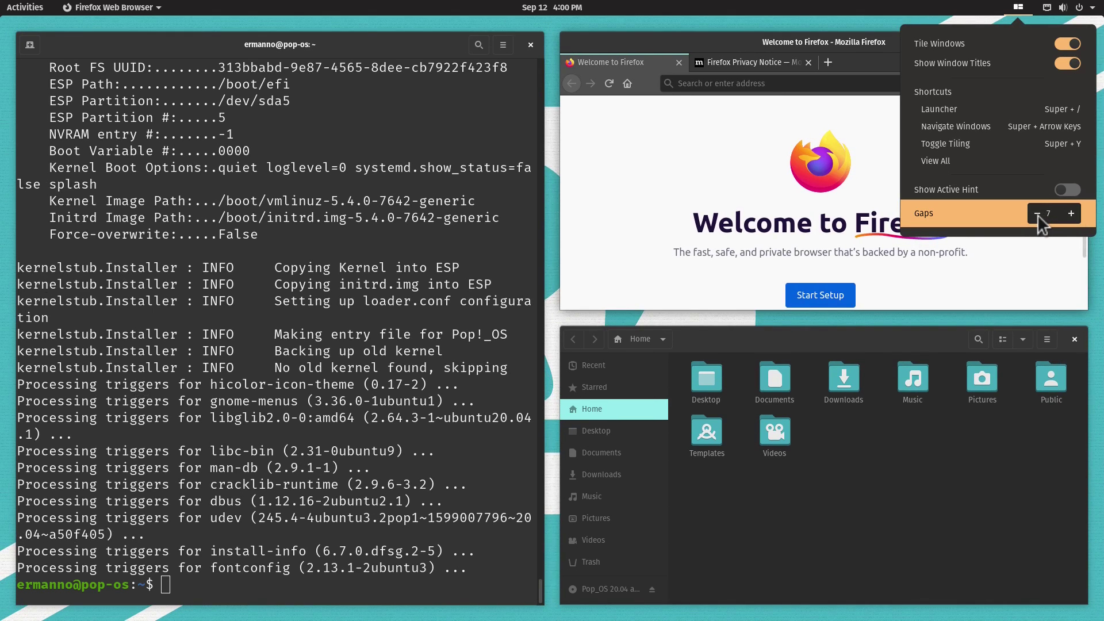
pyautogui.click(1038, 213)
pyautogui.click(1038, 214)
pyautogui.click(1038, 214)
pyautogui.click(1038, 213)
pyautogui.click(1037, 214)
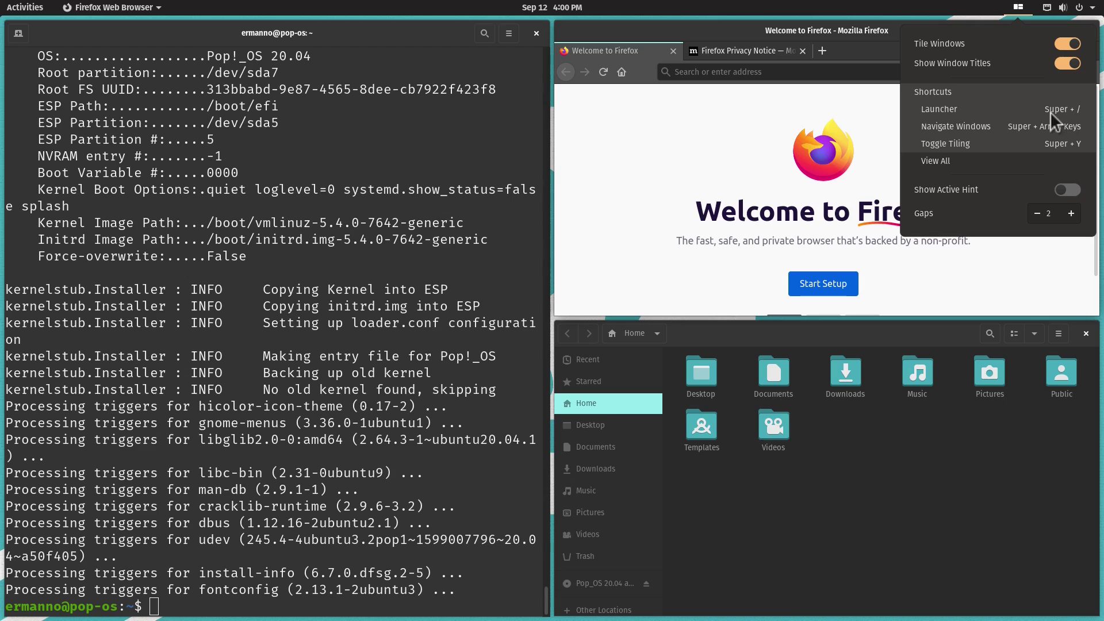
# - Choose View All and scroll through the direction, navigation, adjustment-mode and launcher shortcuts
pyautogui.click(931, 159)
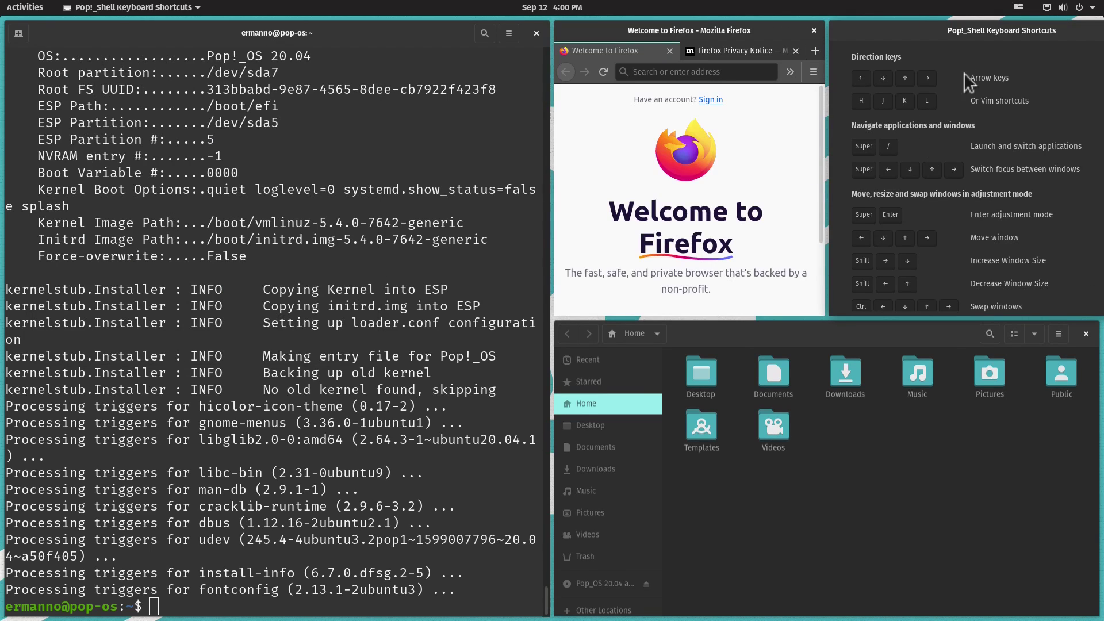
pyautogui.scroll(-10, 978, 219)
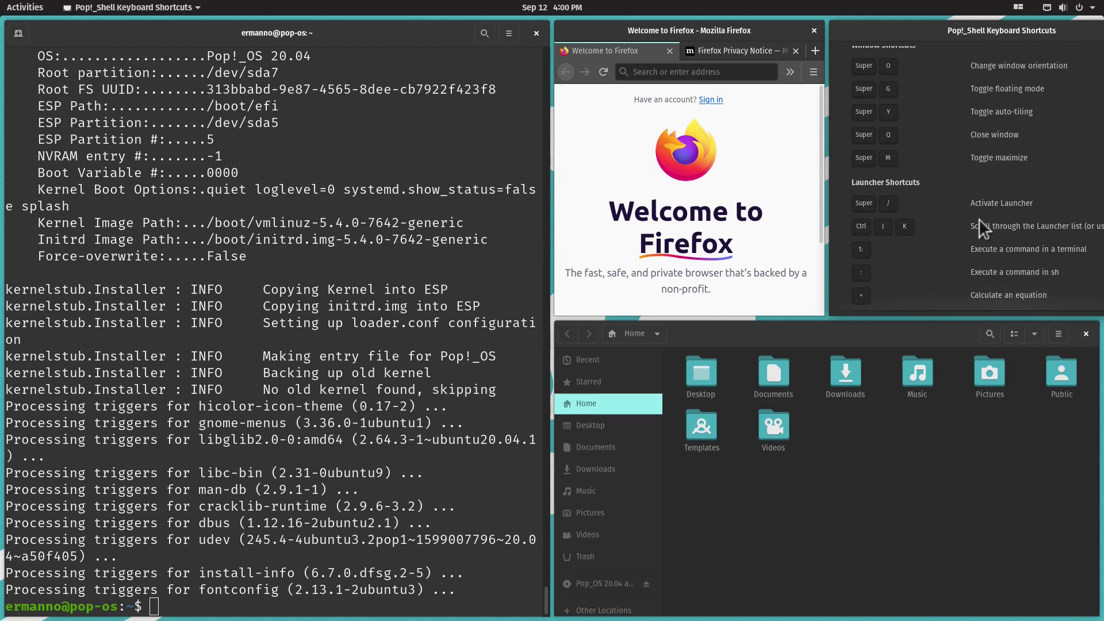
pyautogui.scroll(7, 979, 218)
pyautogui.scroll(3, 979, 219)
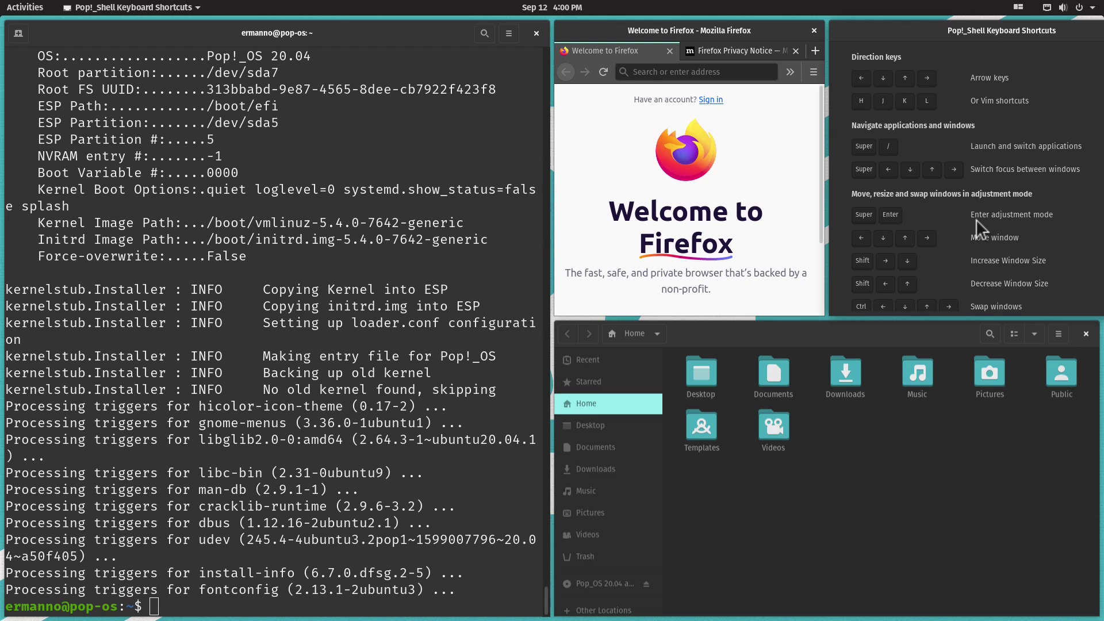
# - Close the shortcuts window and switch Tile Windows off in the top bar
pyautogui.press('Escape')
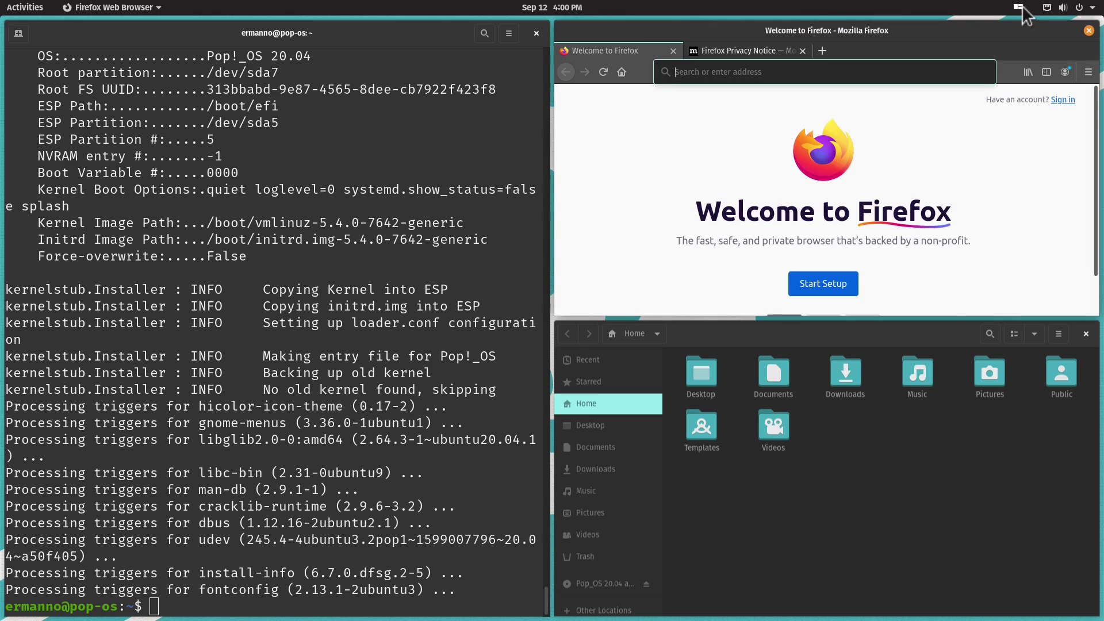
pyautogui.click(1018, 7)
pyautogui.click(1068, 39)
# - Close Firefox with all its tabs, then close the Files window
pyautogui.click(1090, 30)
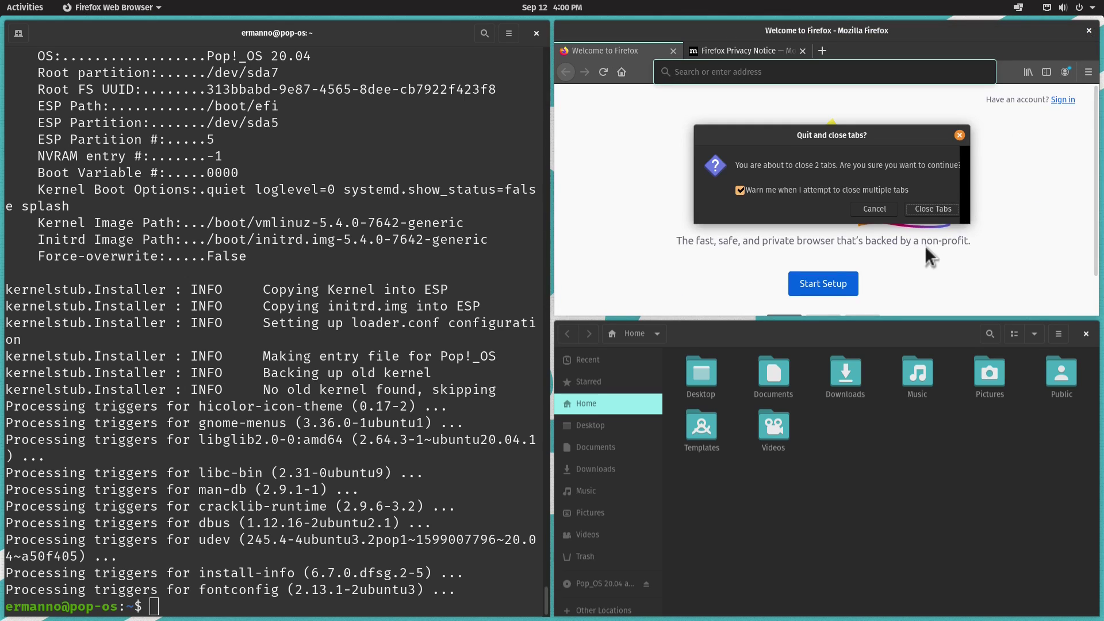
pyautogui.click(931, 209)
pyautogui.click(1086, 334)
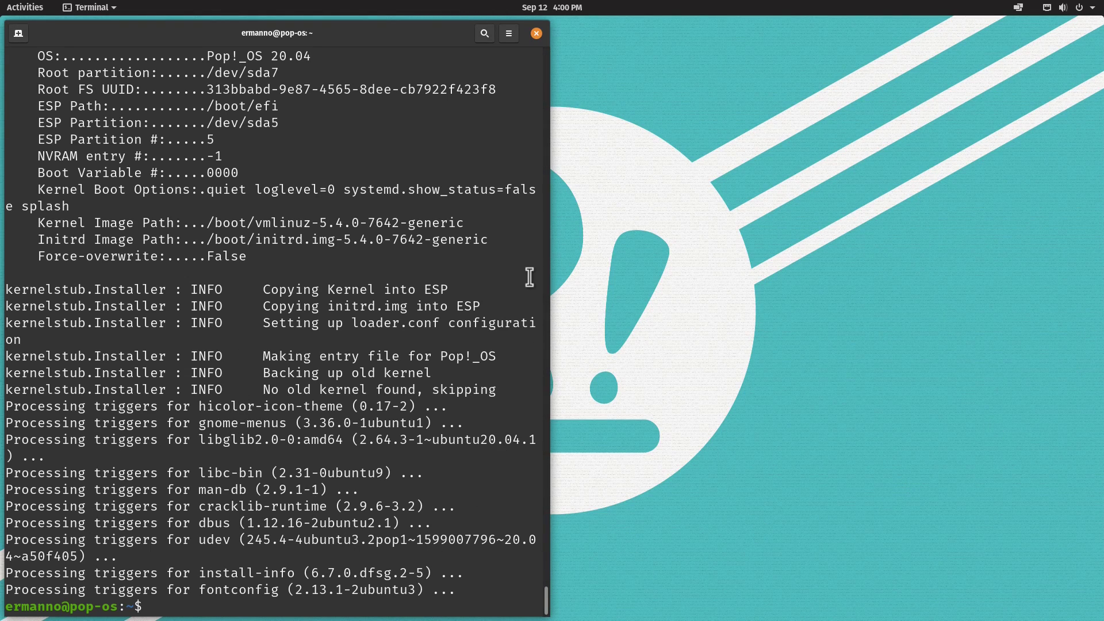
# - Close the terminal and launch Pop!_Shop from the Activities dock
pyautogui.click(536, 34)
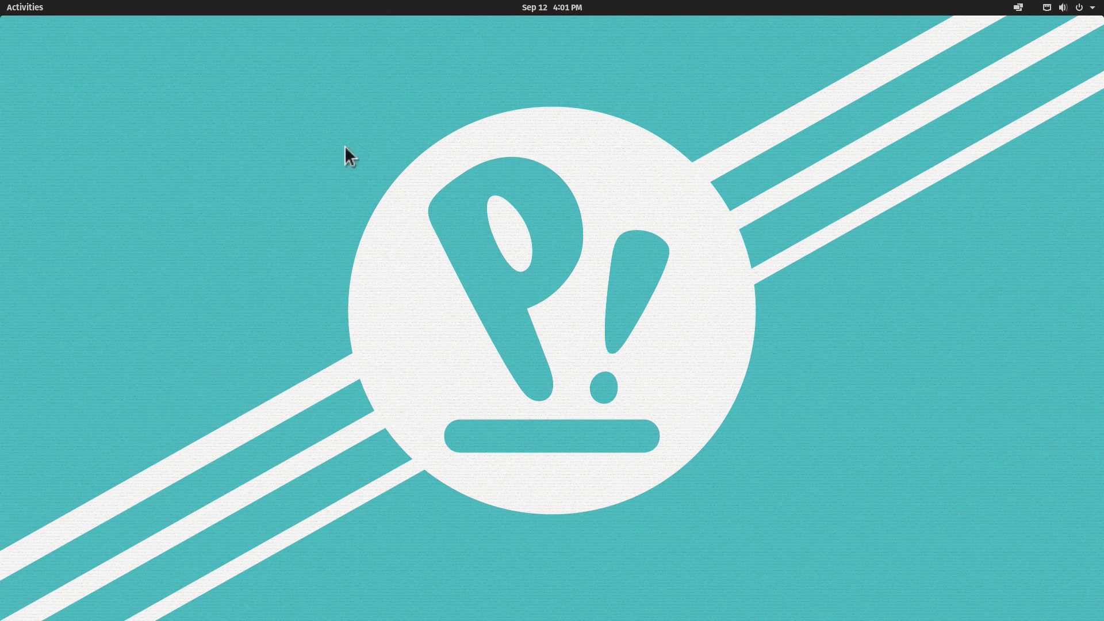
pyautogui.click(17, 3)
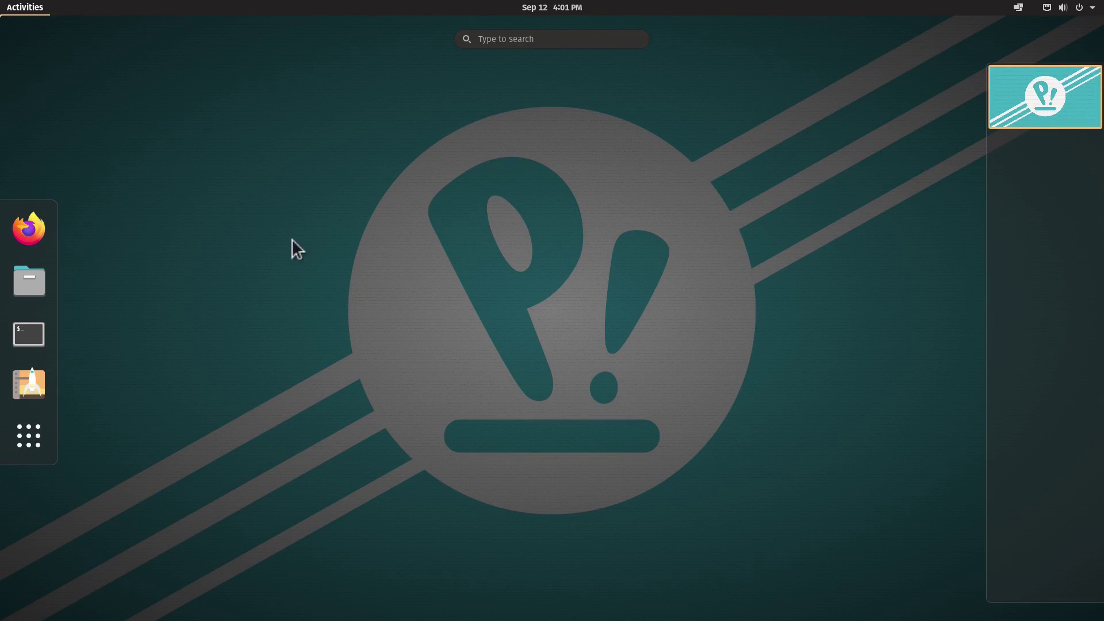
pyautogui.click(23, 385)
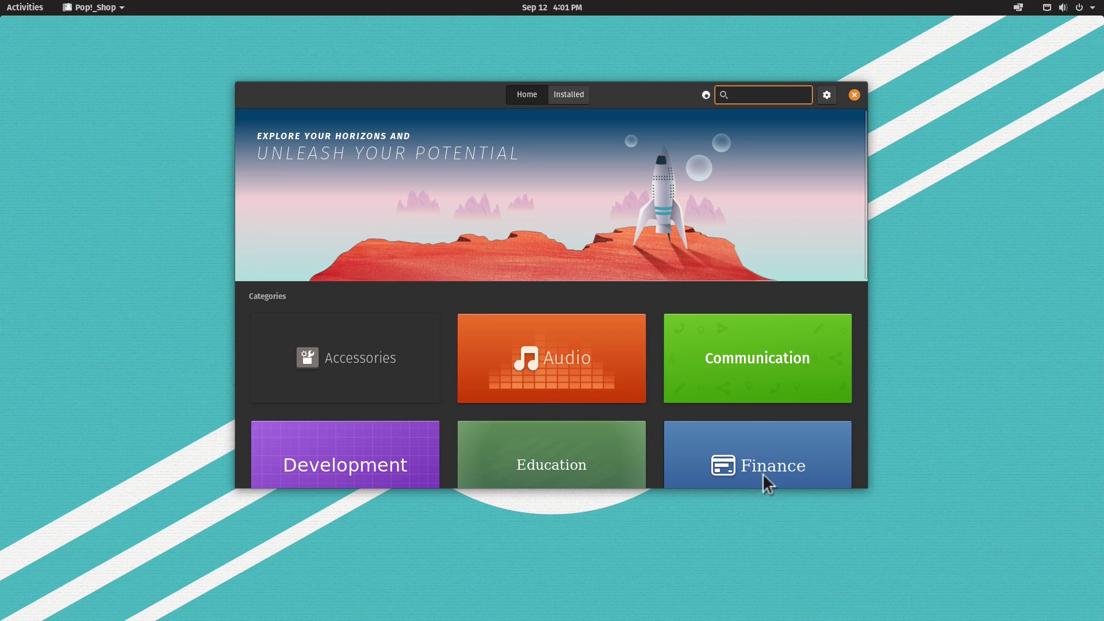
# - Browse the Audio category and search 'spo' so Spotify tops the results
pyautogui.scroll(-1, 453, 242)
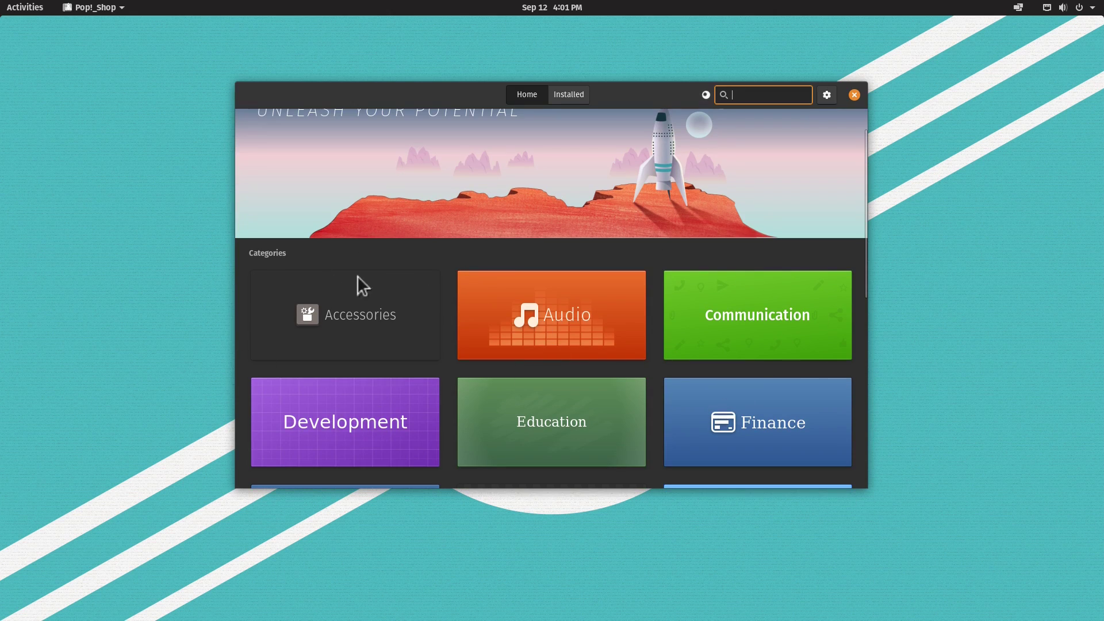
pyautogui.click(534, 302)
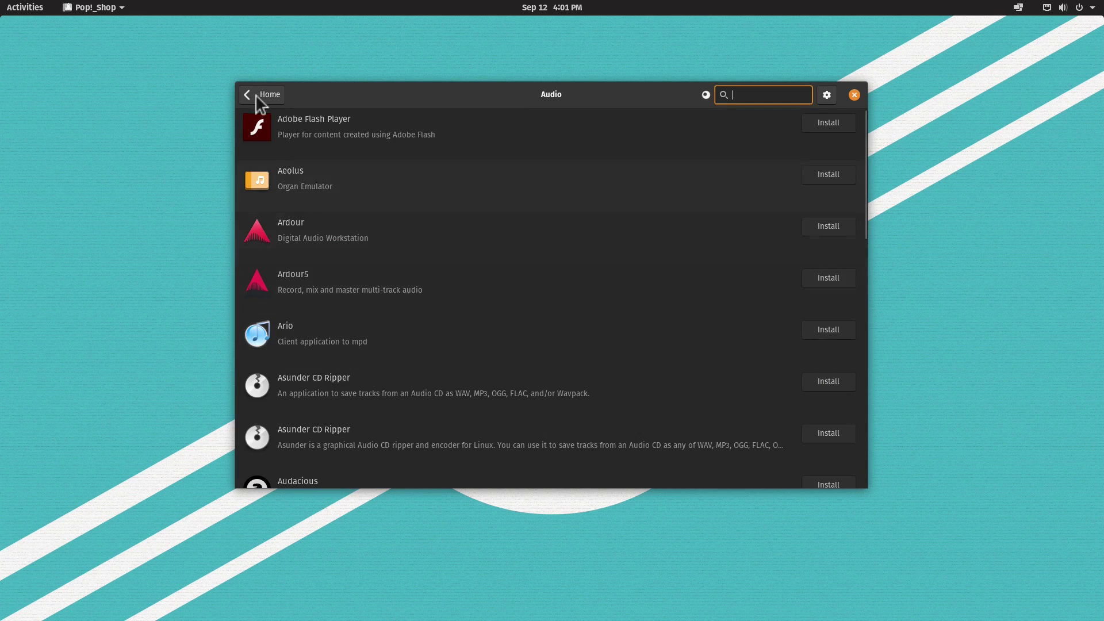
pyautogui.write('spo')
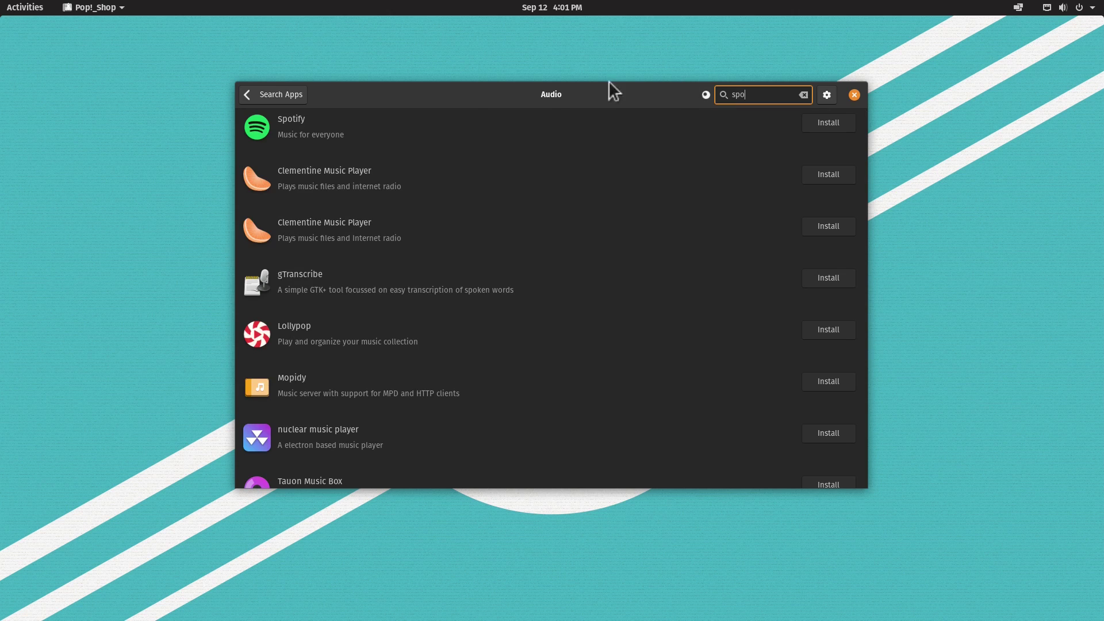
# - Open Spotify's 123.0 MB page and list its sources: Pop!_OS (deb) and flathub (flatpak)
pyautogui.click(350, 131)
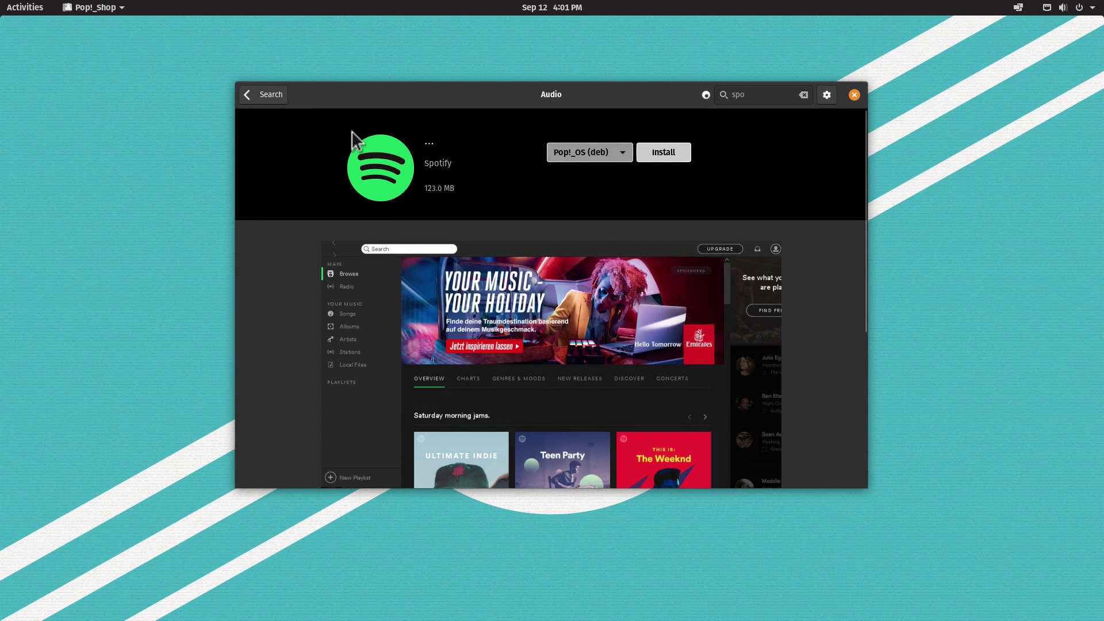
pyautogui.click(622, 154)
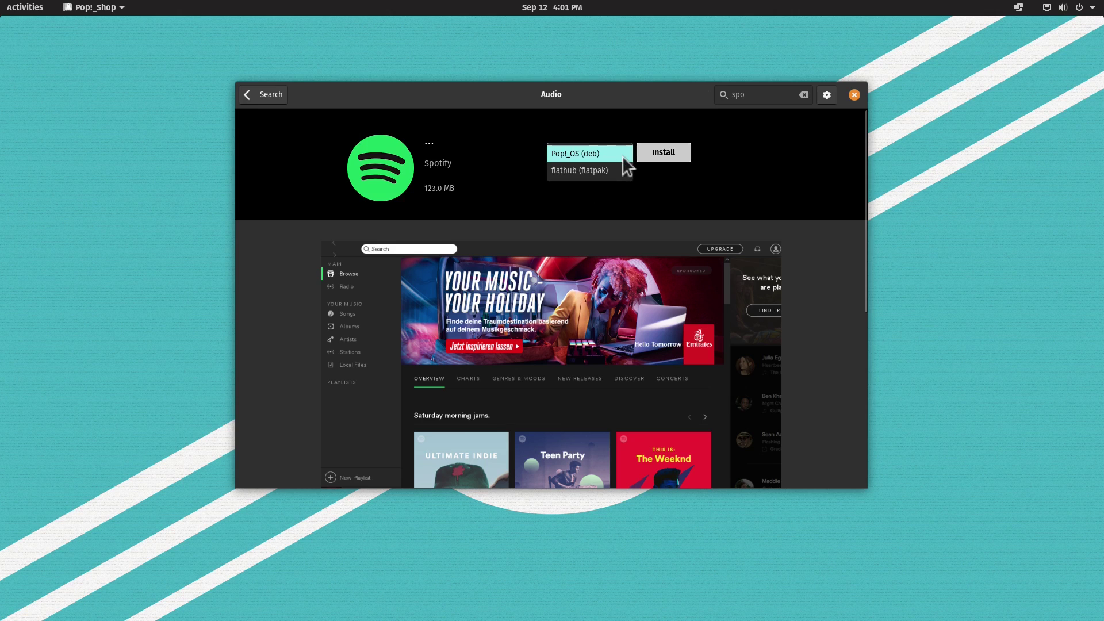